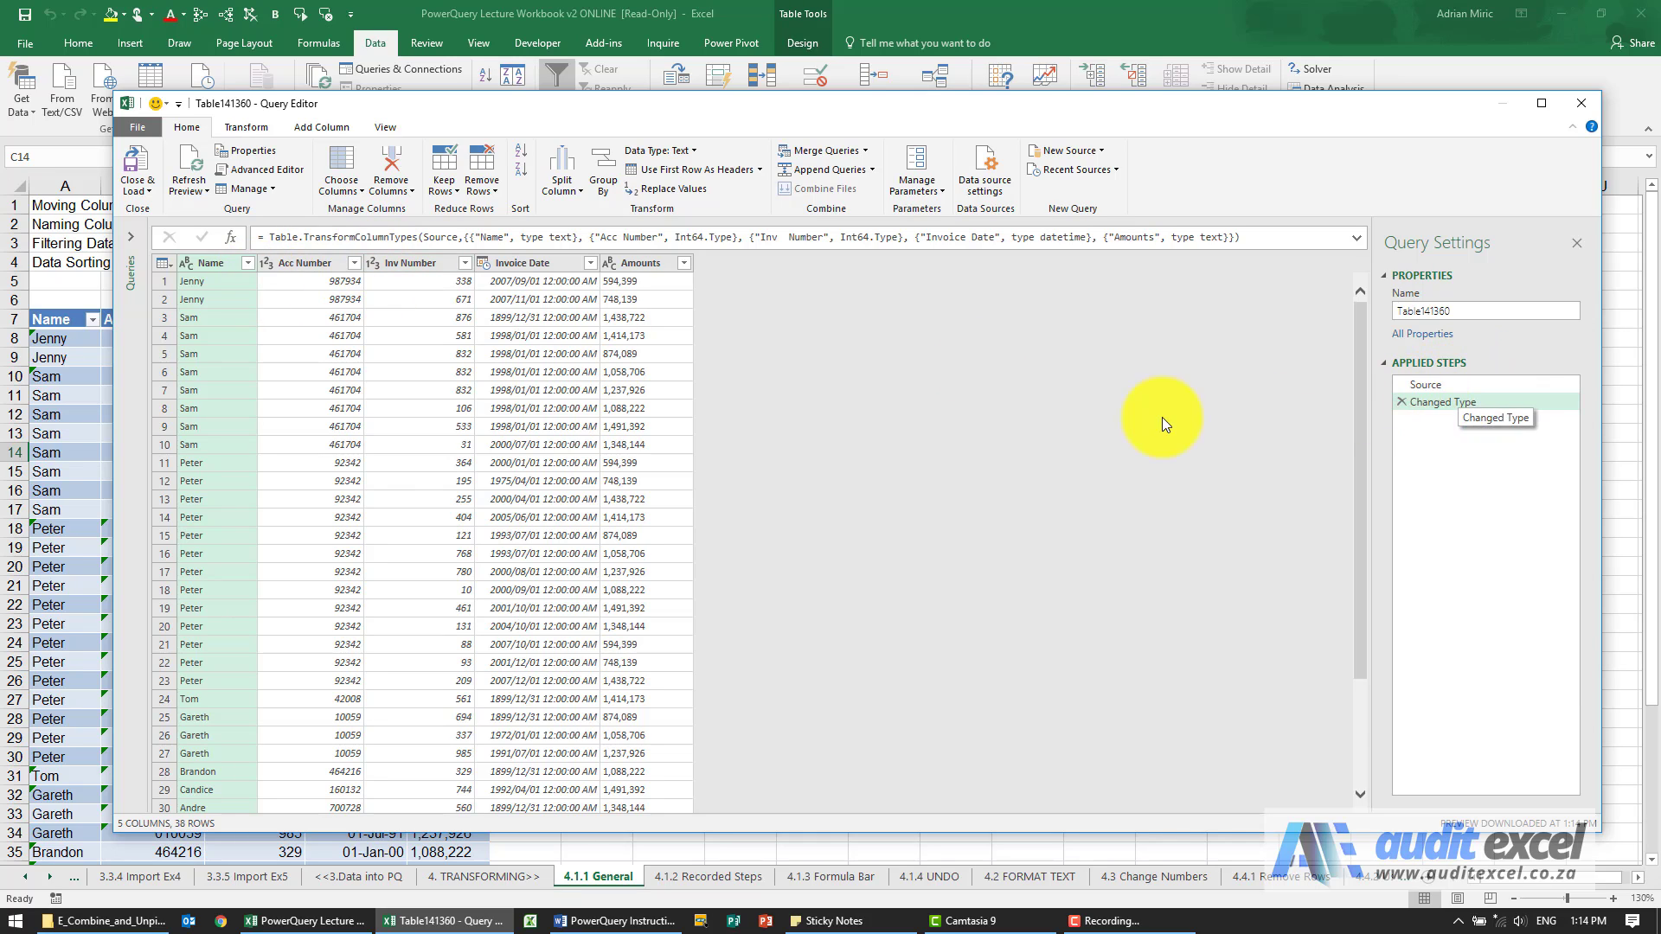
# Move the Name column between Invoice Date and Amounts, and rename the Amounts column to Revenue.
pyautogui.moveTo(203, 264); pyautogui.dragTo(618, 277)
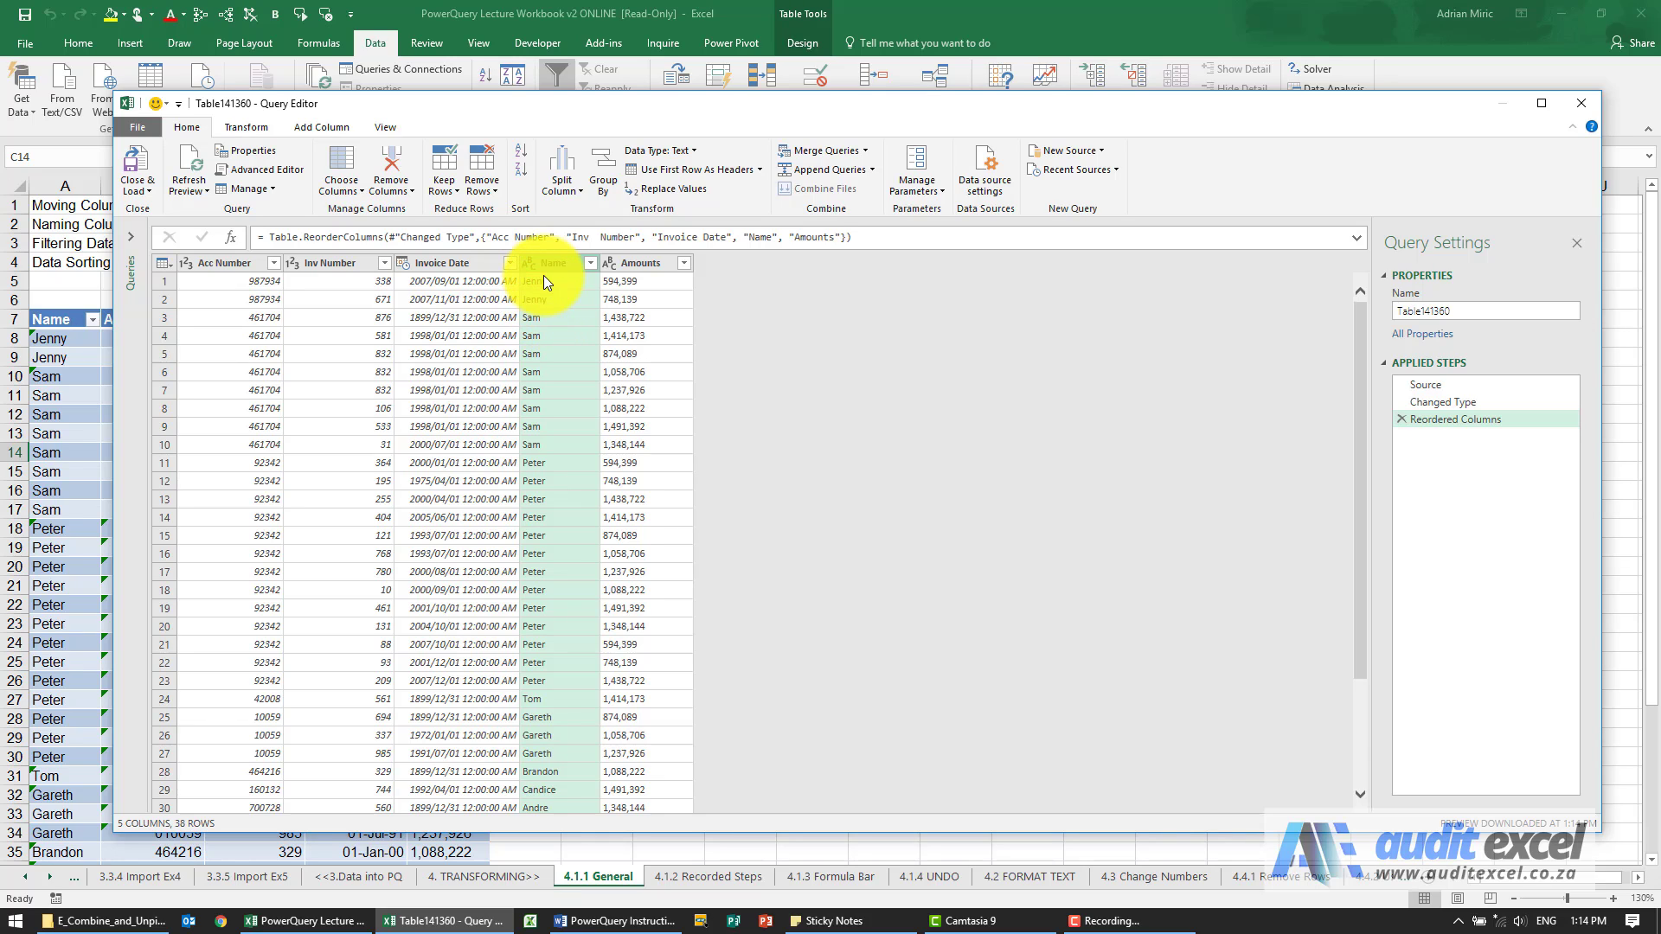
pyautogui.rightClick(638, 261)
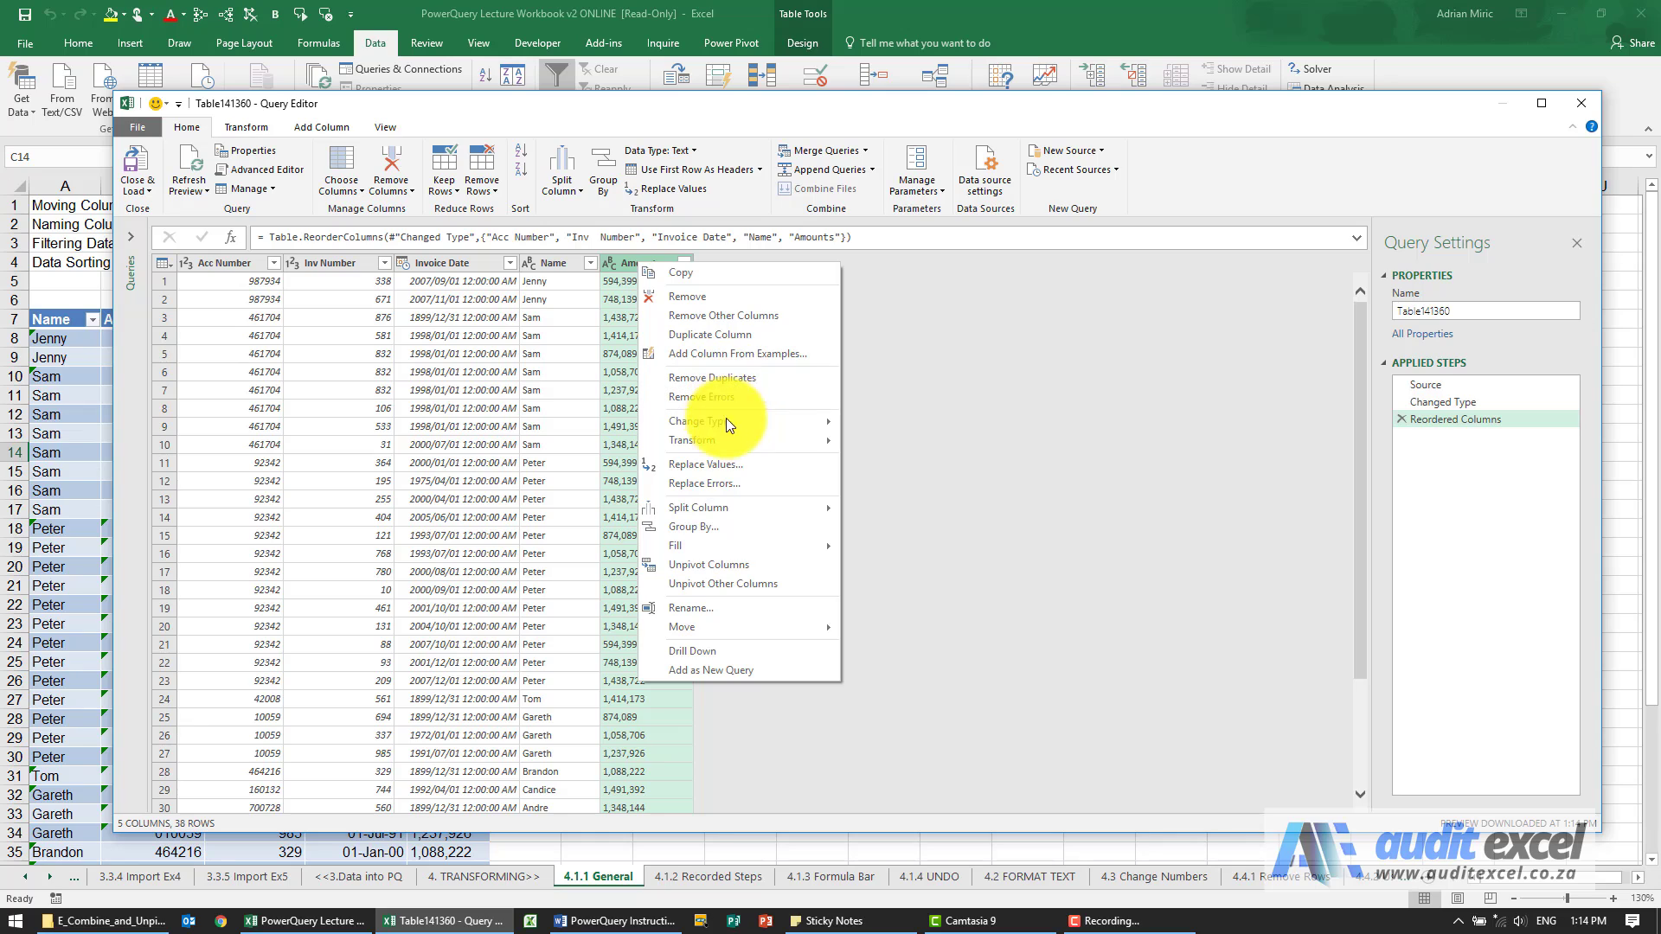
pyautogui.click(716, 611)
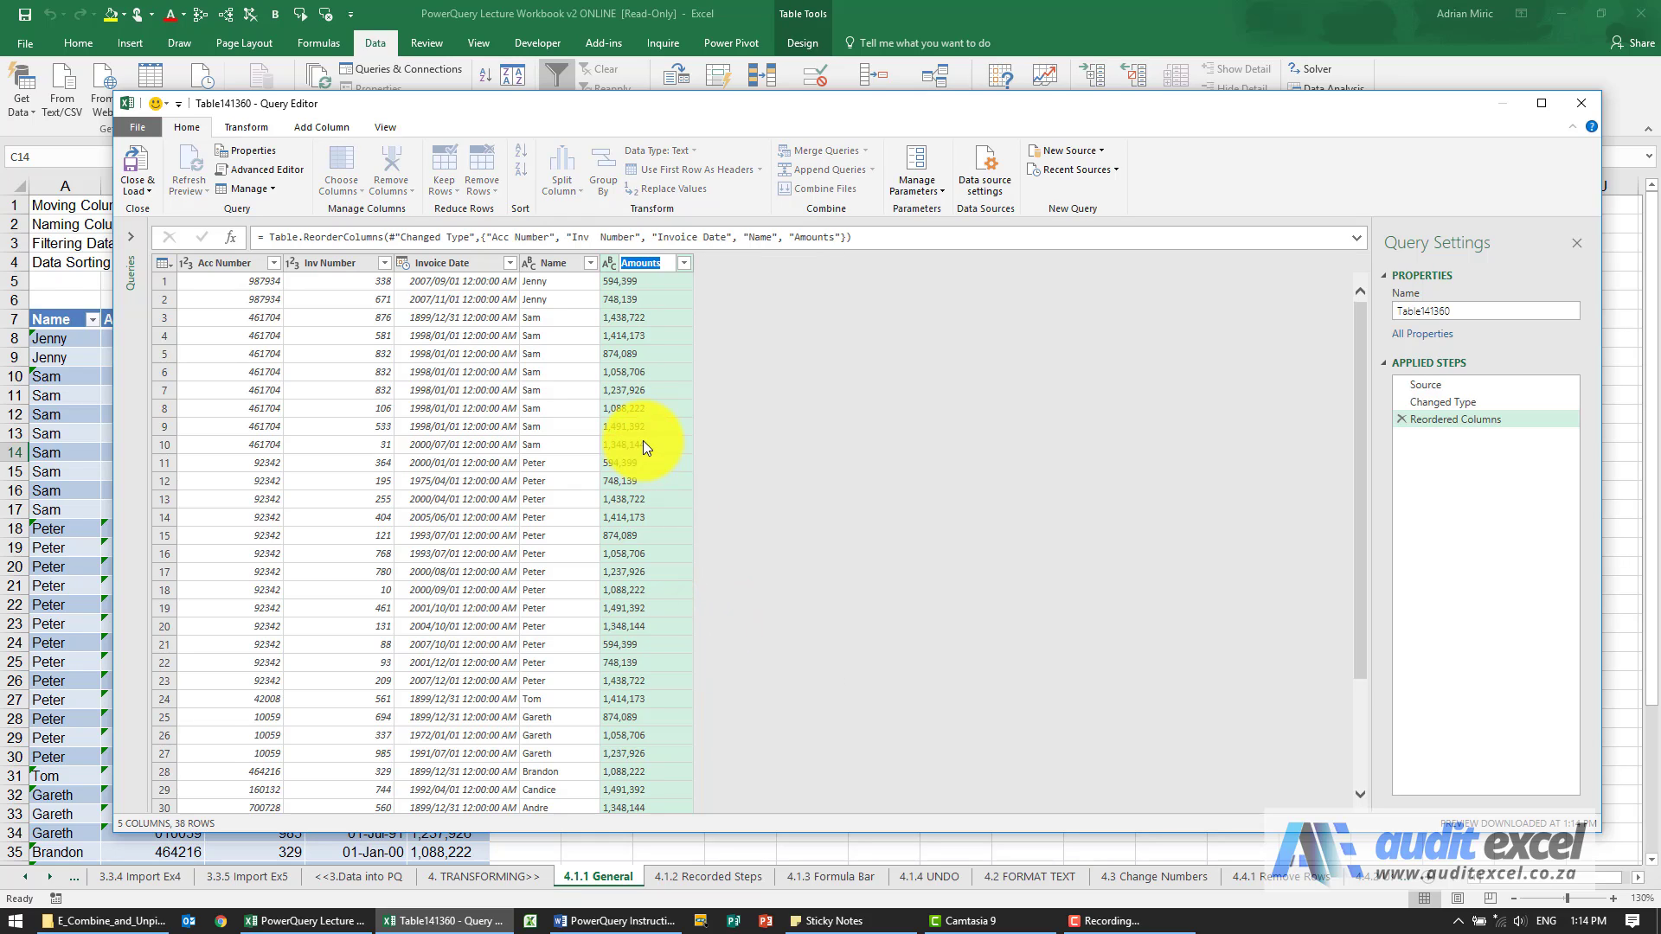
pyautogui.press('Return')
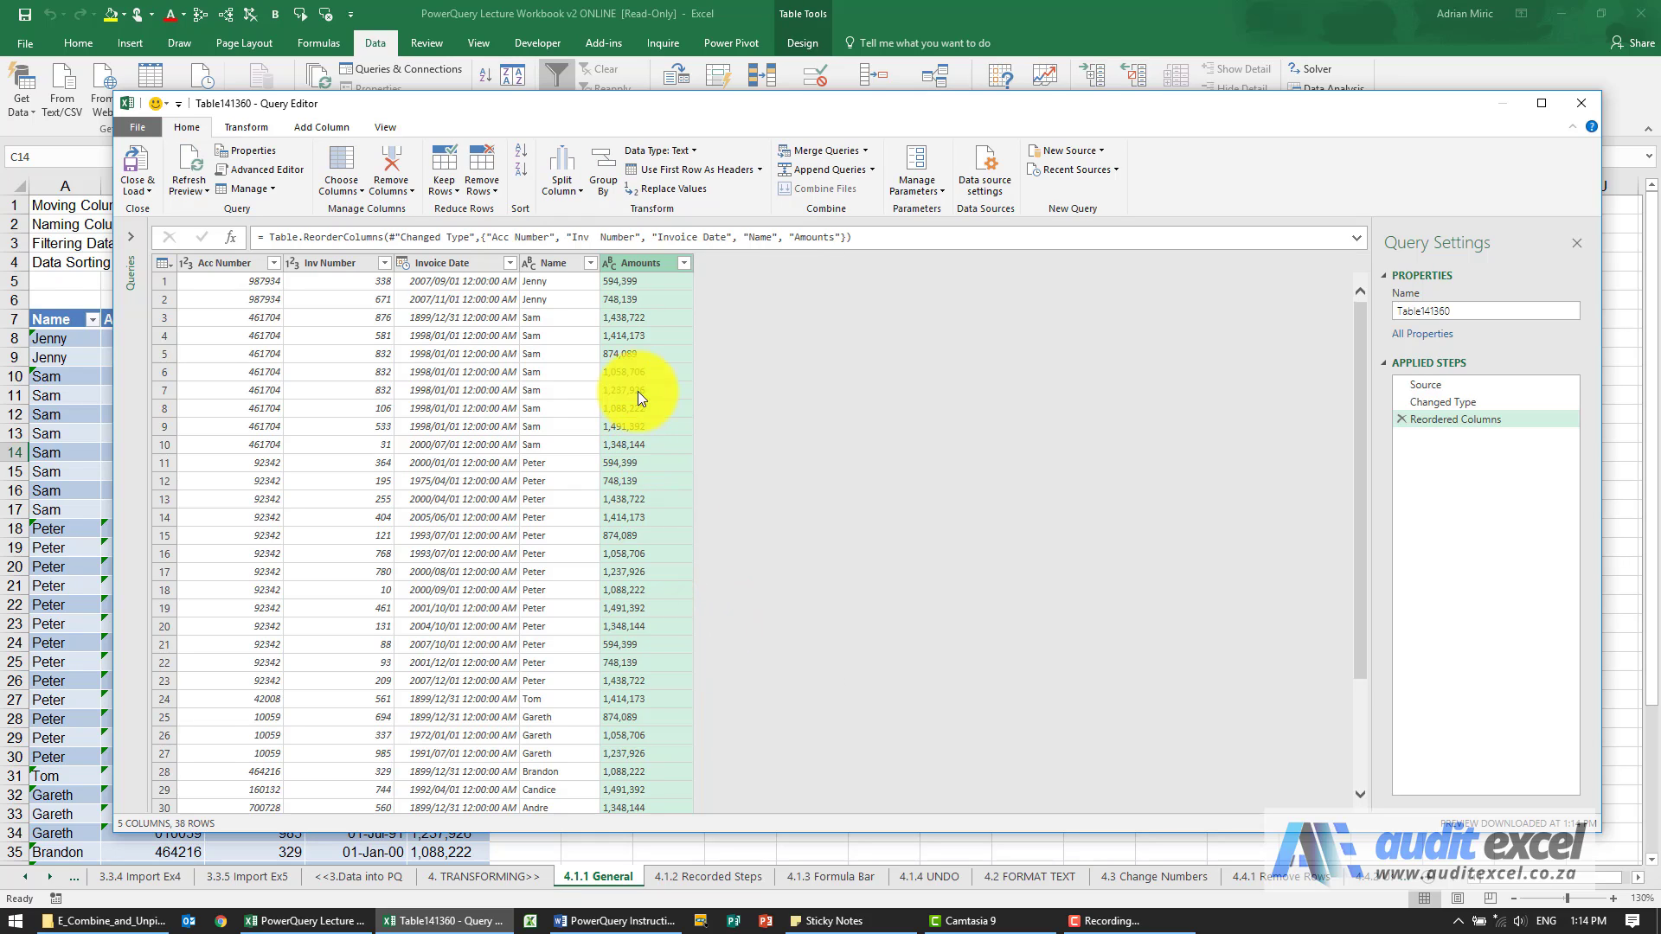
pyautogui.doubleClick(645, 263)
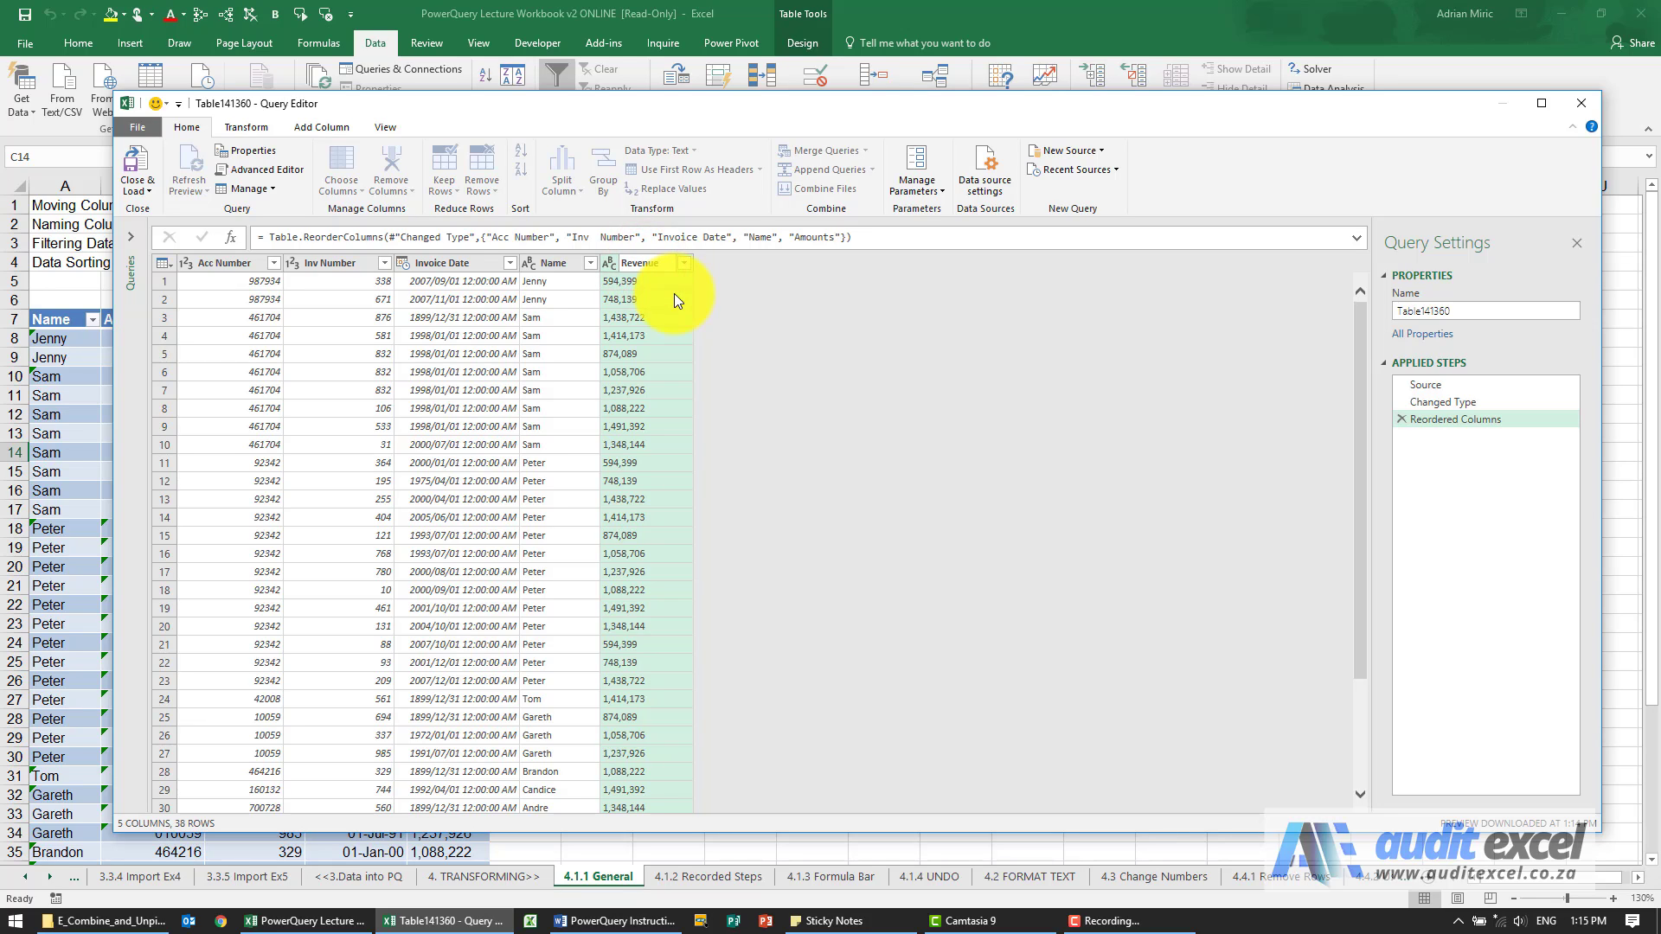
pyautogui.press('Return')
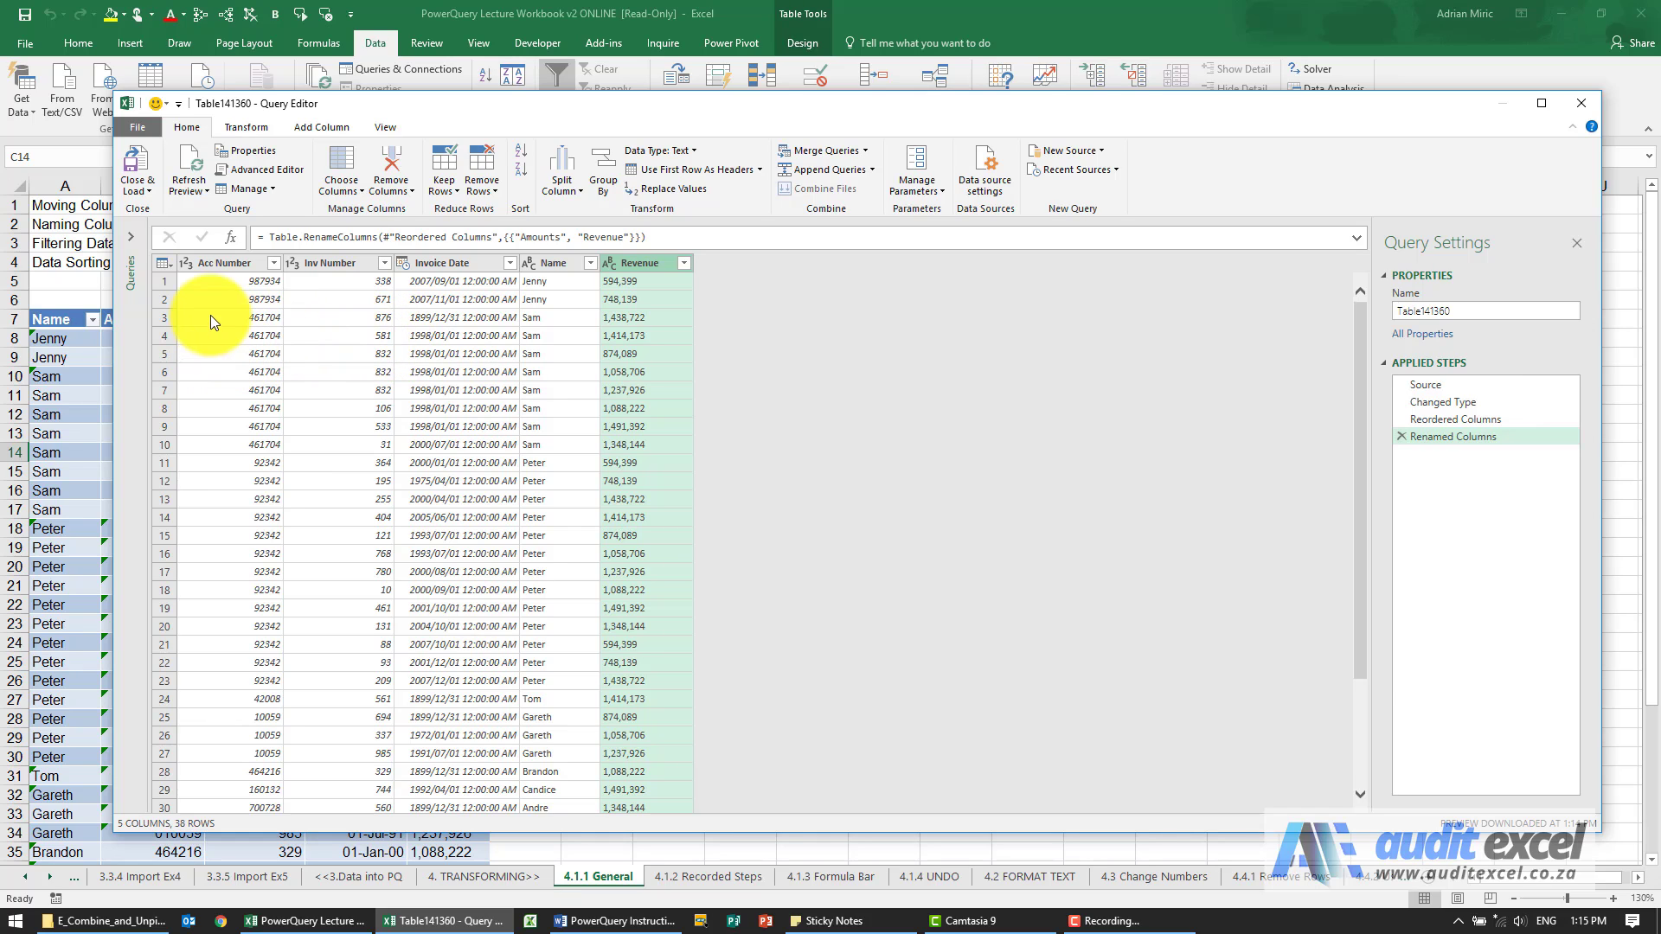
# Remove the Acc Number column from the query.
pyautogui.rightClick(220, 268)
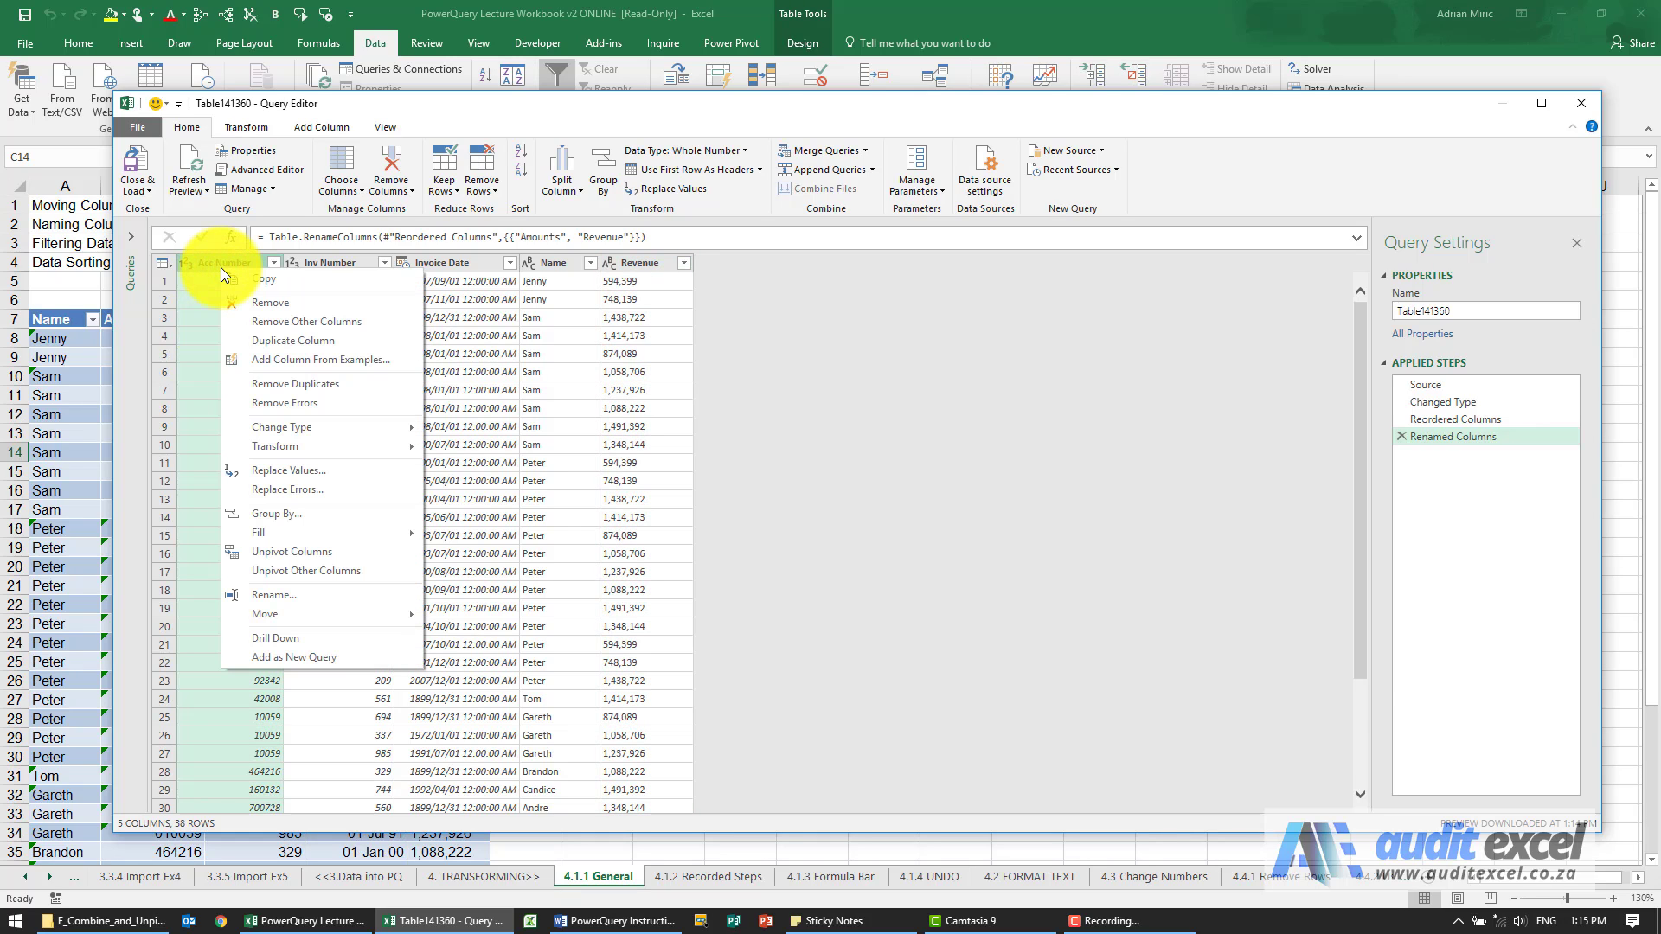
pyautogui.click(251, 305)
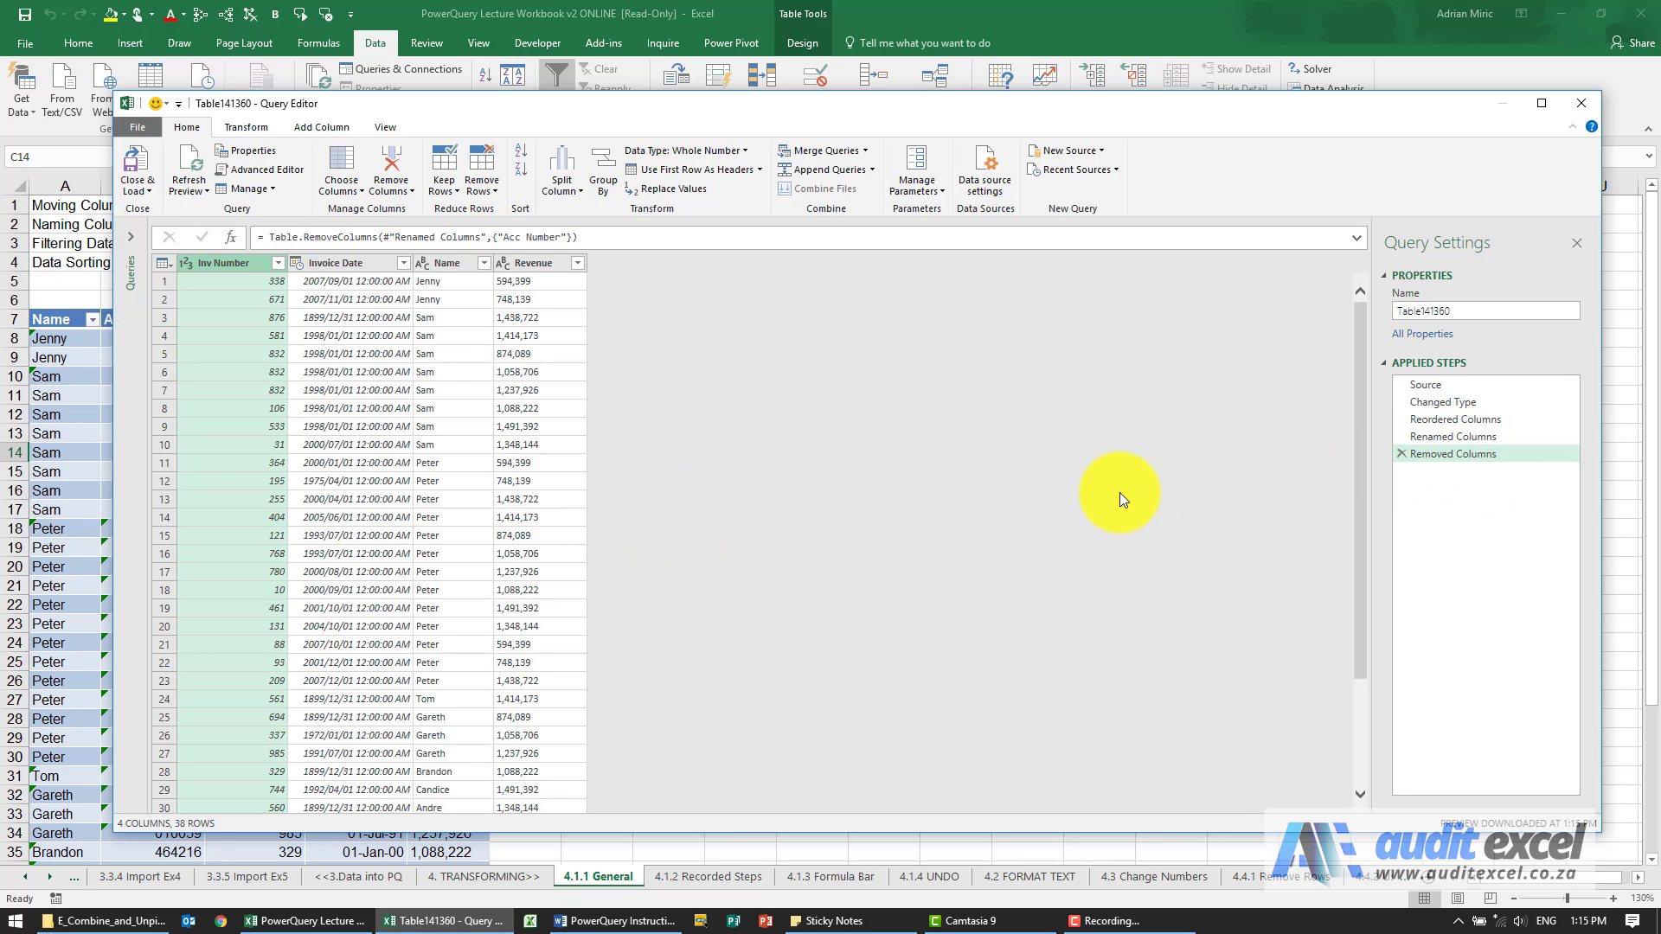
# Examine the data at each applied step from Source to Removed Columns, ending on the Removed Columns step.
pyautogui.click(1425, 386)
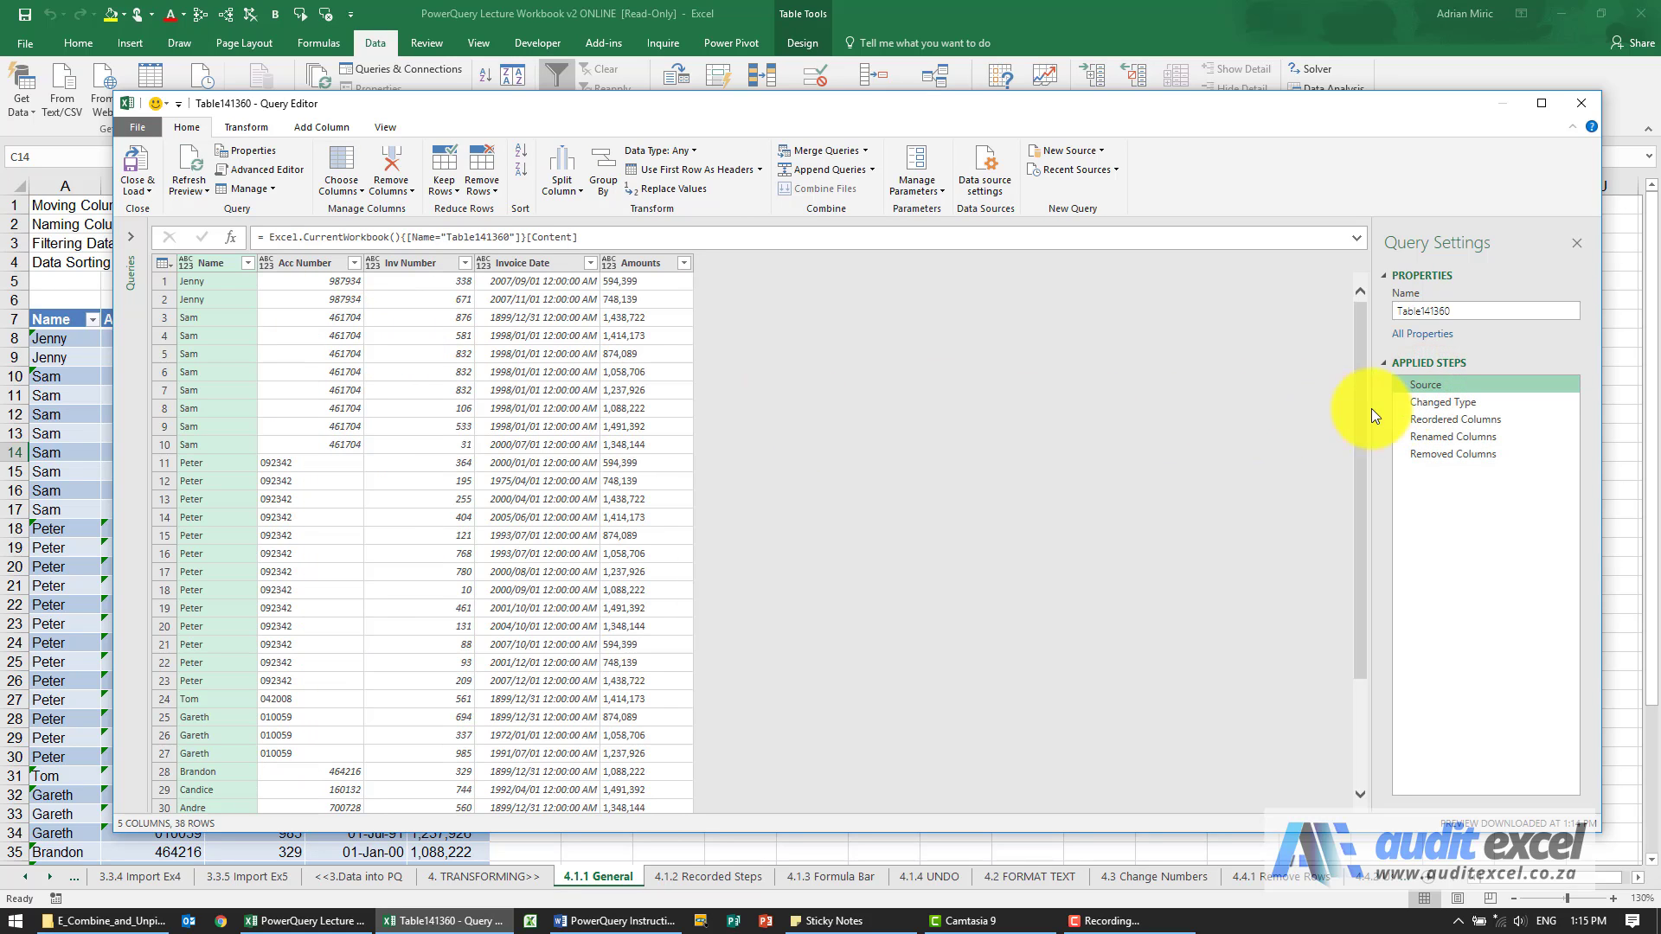
pyautogui.click(1432, 409)
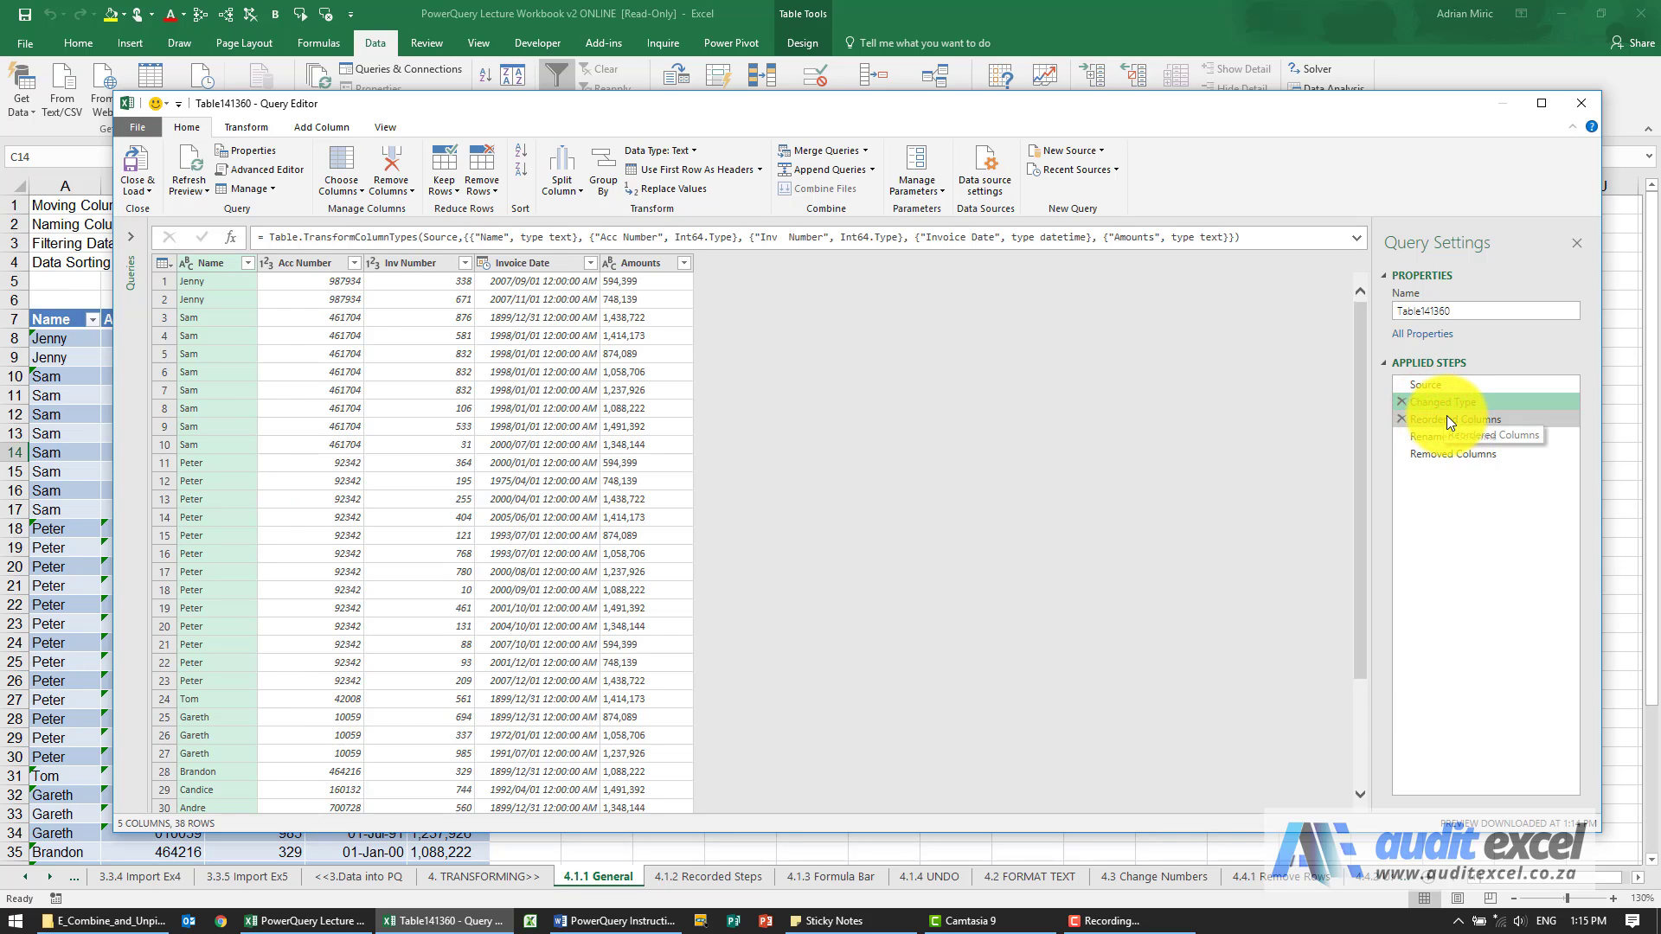
pyautogui.click(1447, 419)
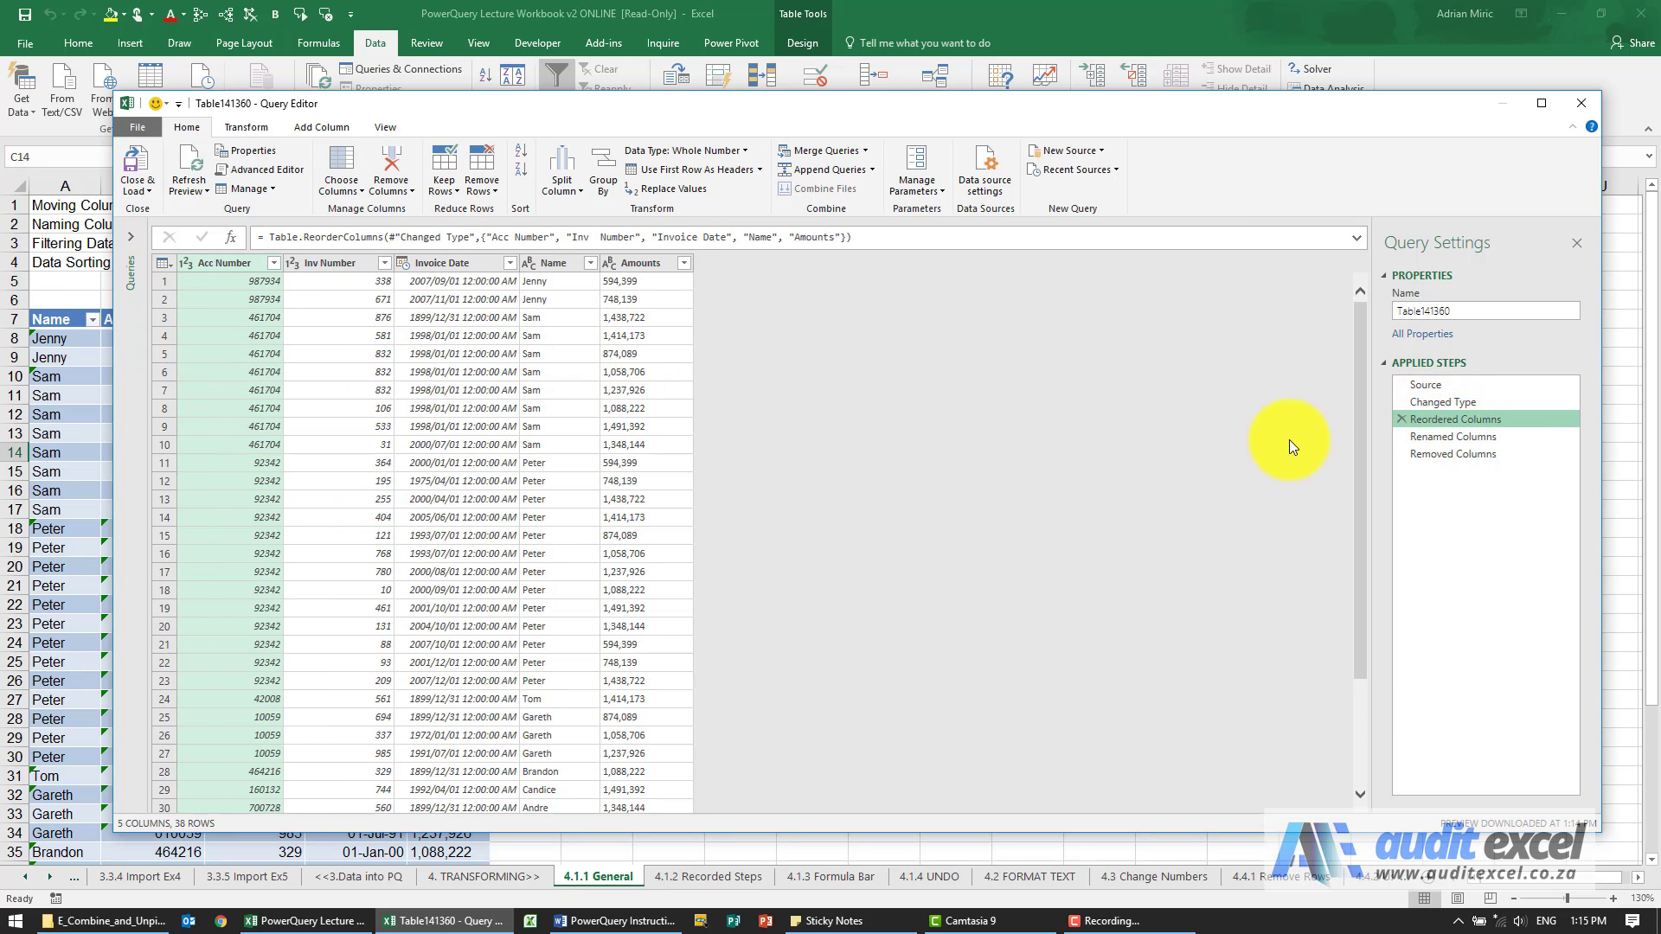
pyautogui.click(1413, 437)
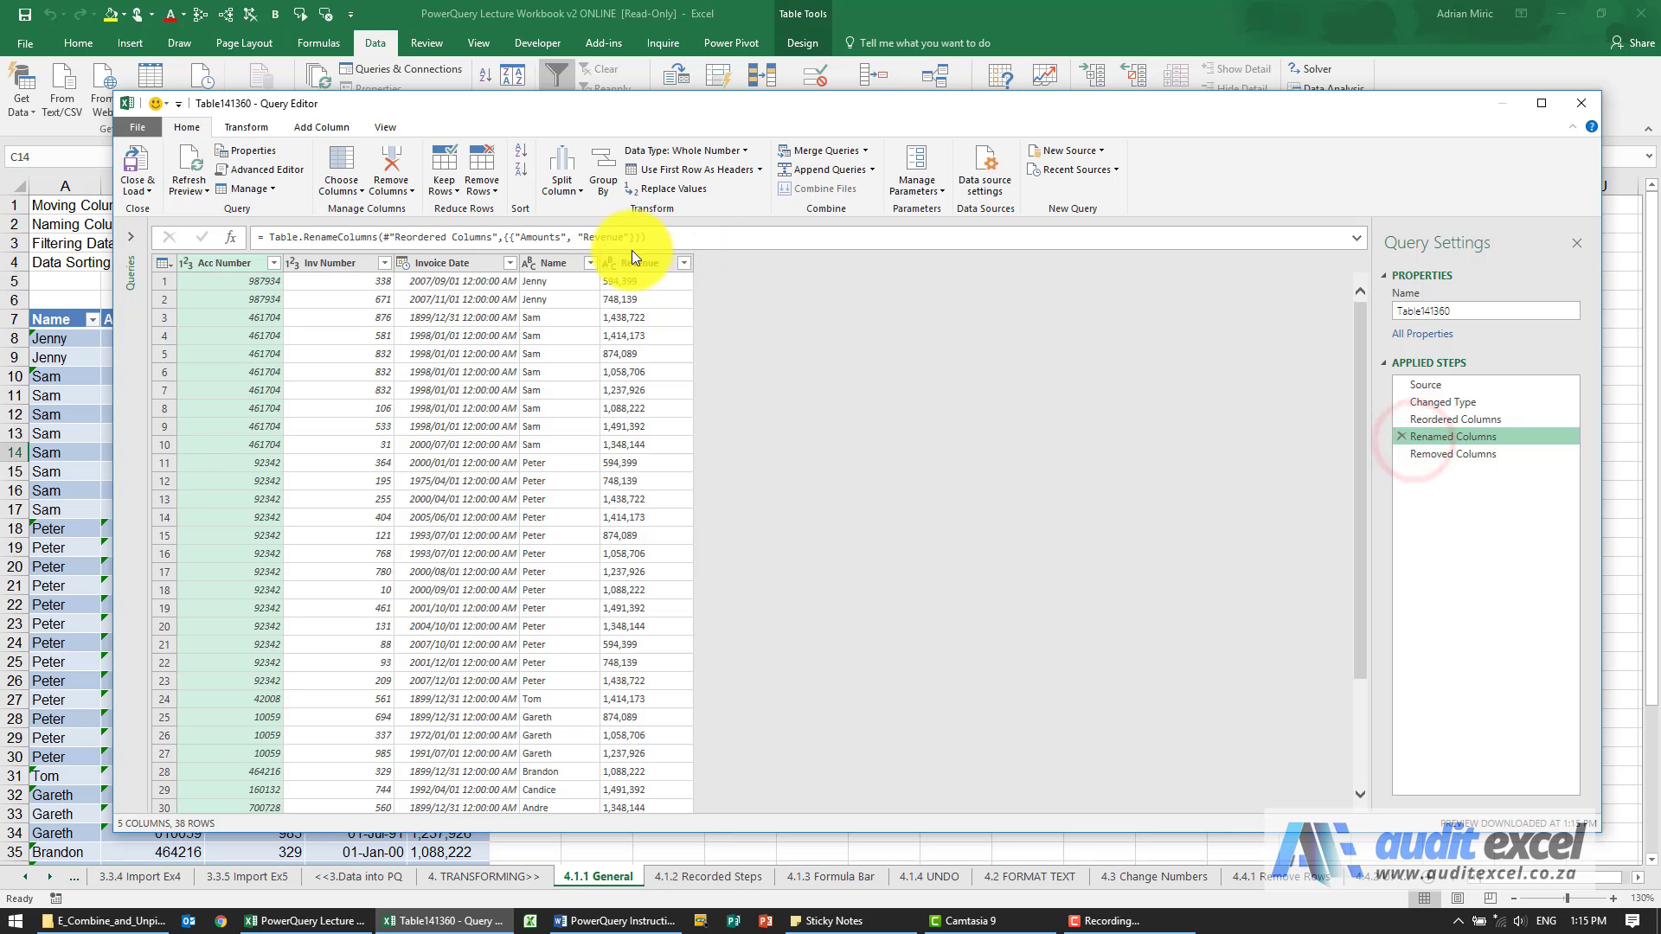
pyautogui.click(1439, 453)
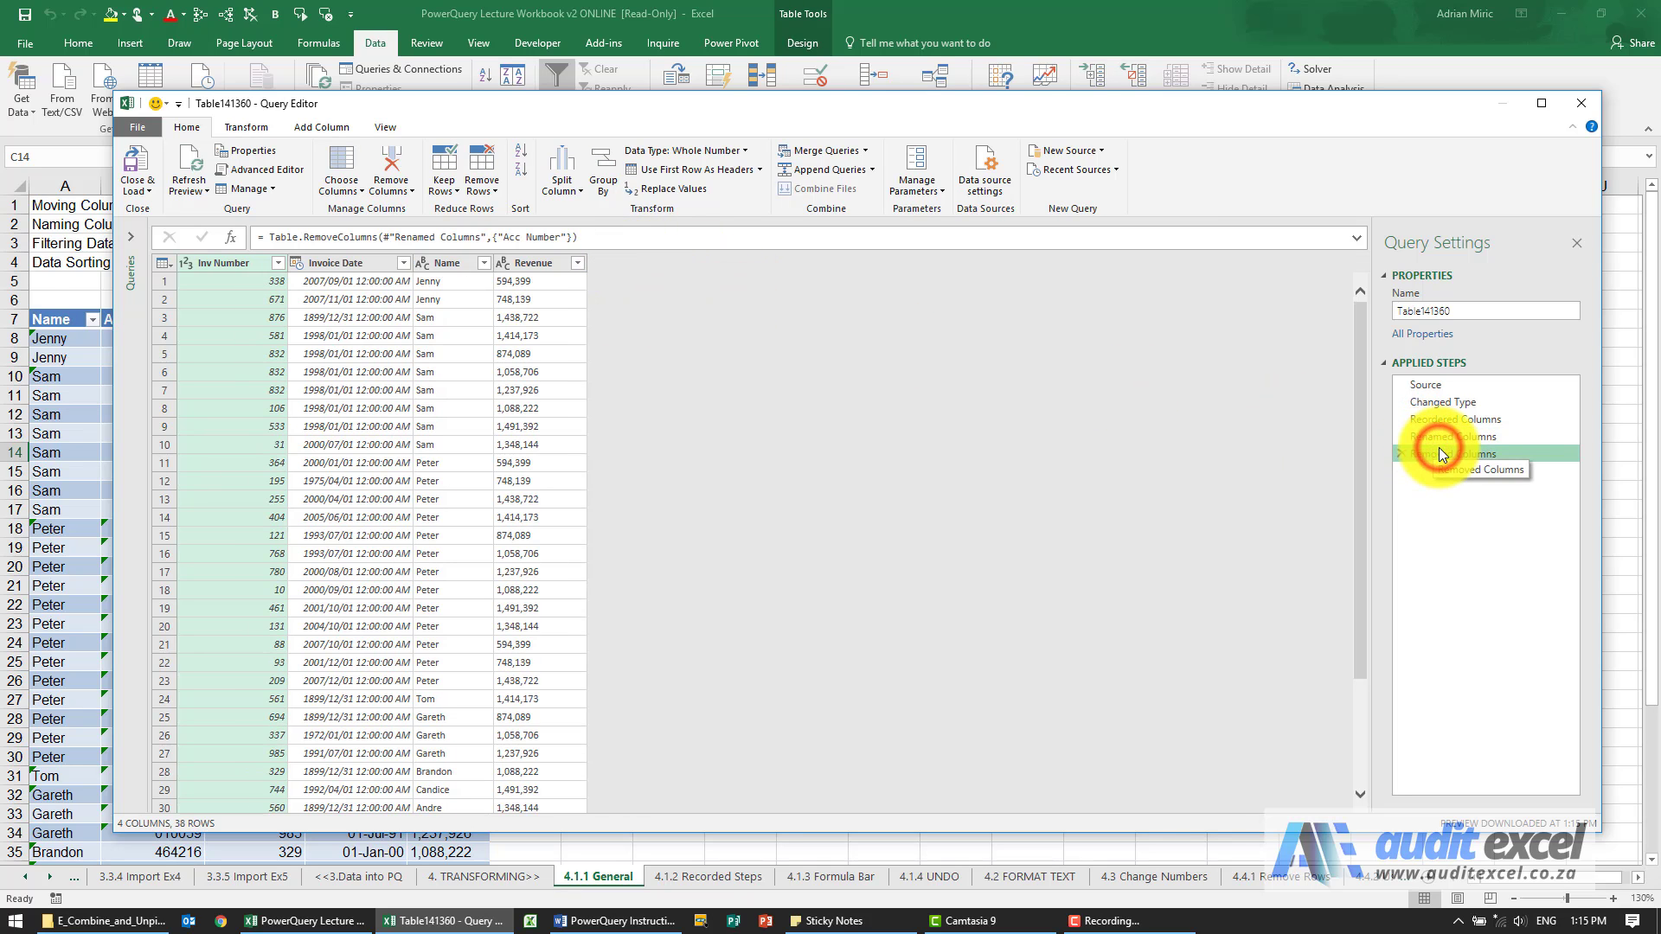
pyautogui.click(1443, 437)
pyautogui.click(1444, 386)
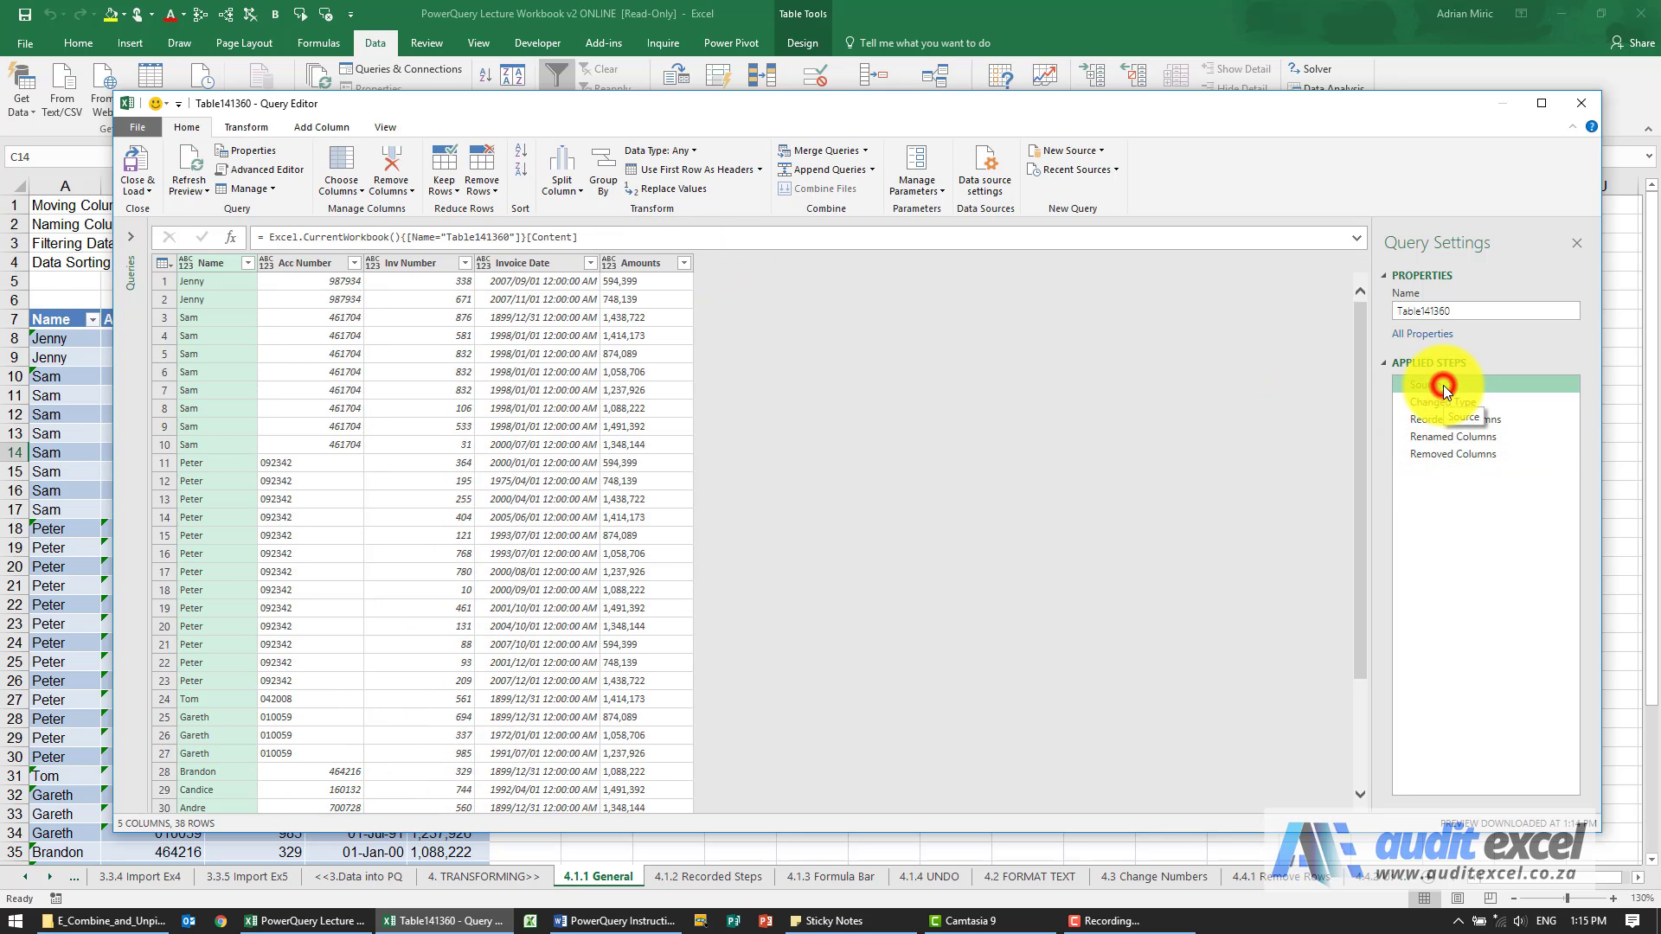
pyautogui.click(1454, 453)
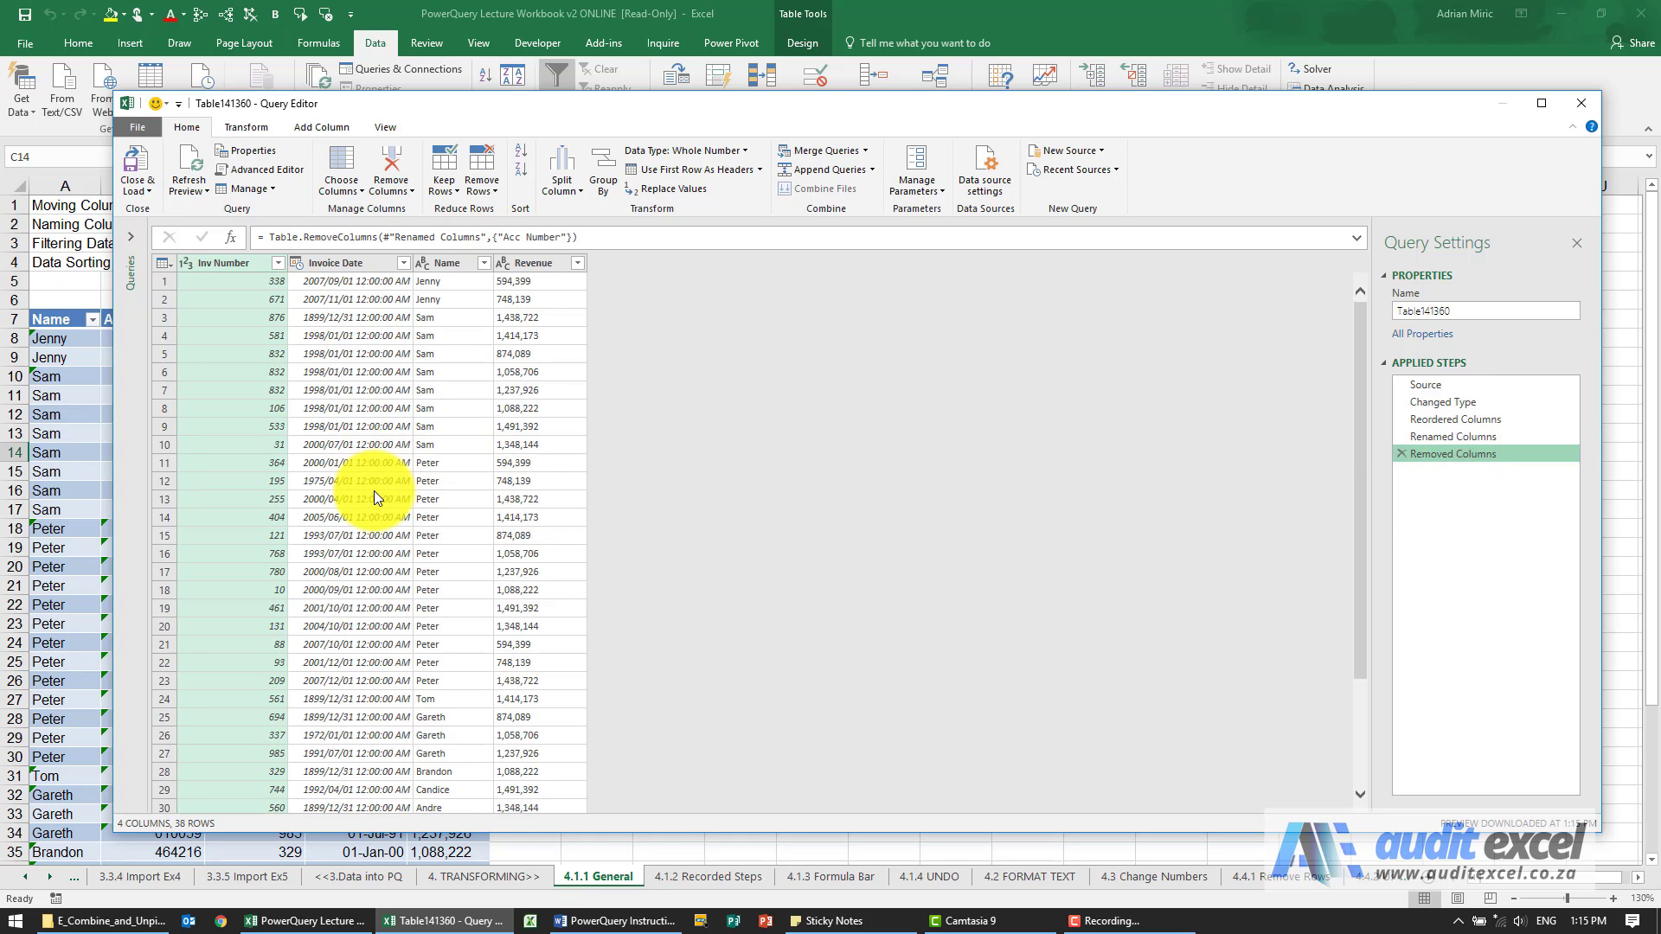
pyautogui.click(603, 436)
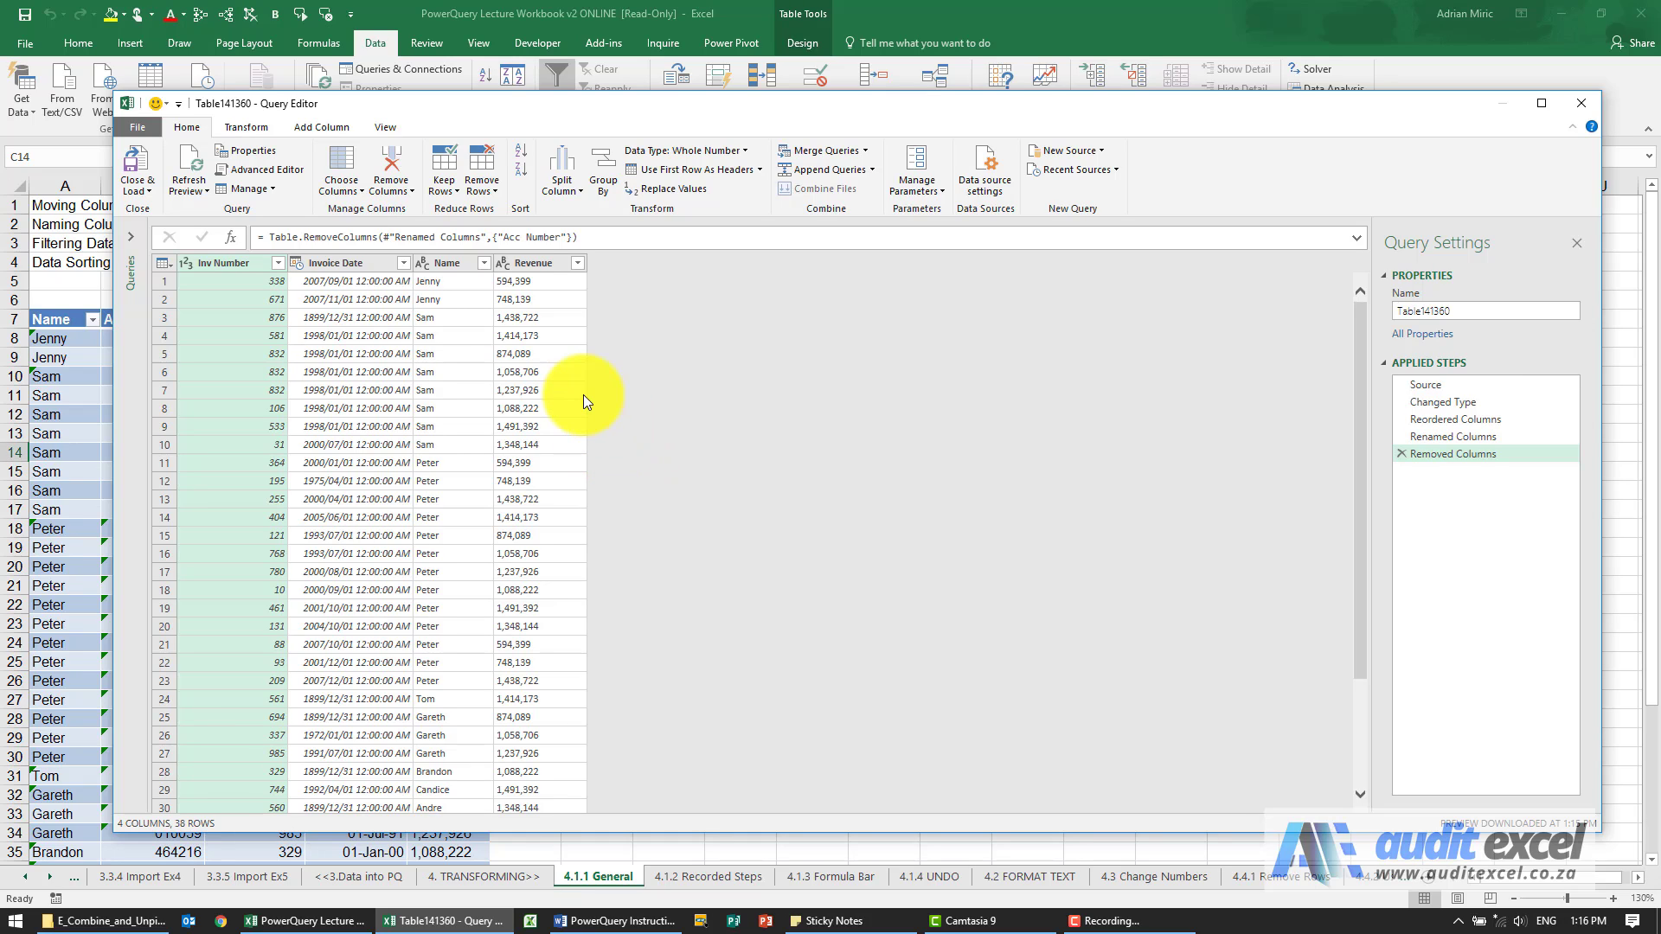
# Filter the Name column to show only the fourth person in its value list.
pyautogui.click(280, 265)
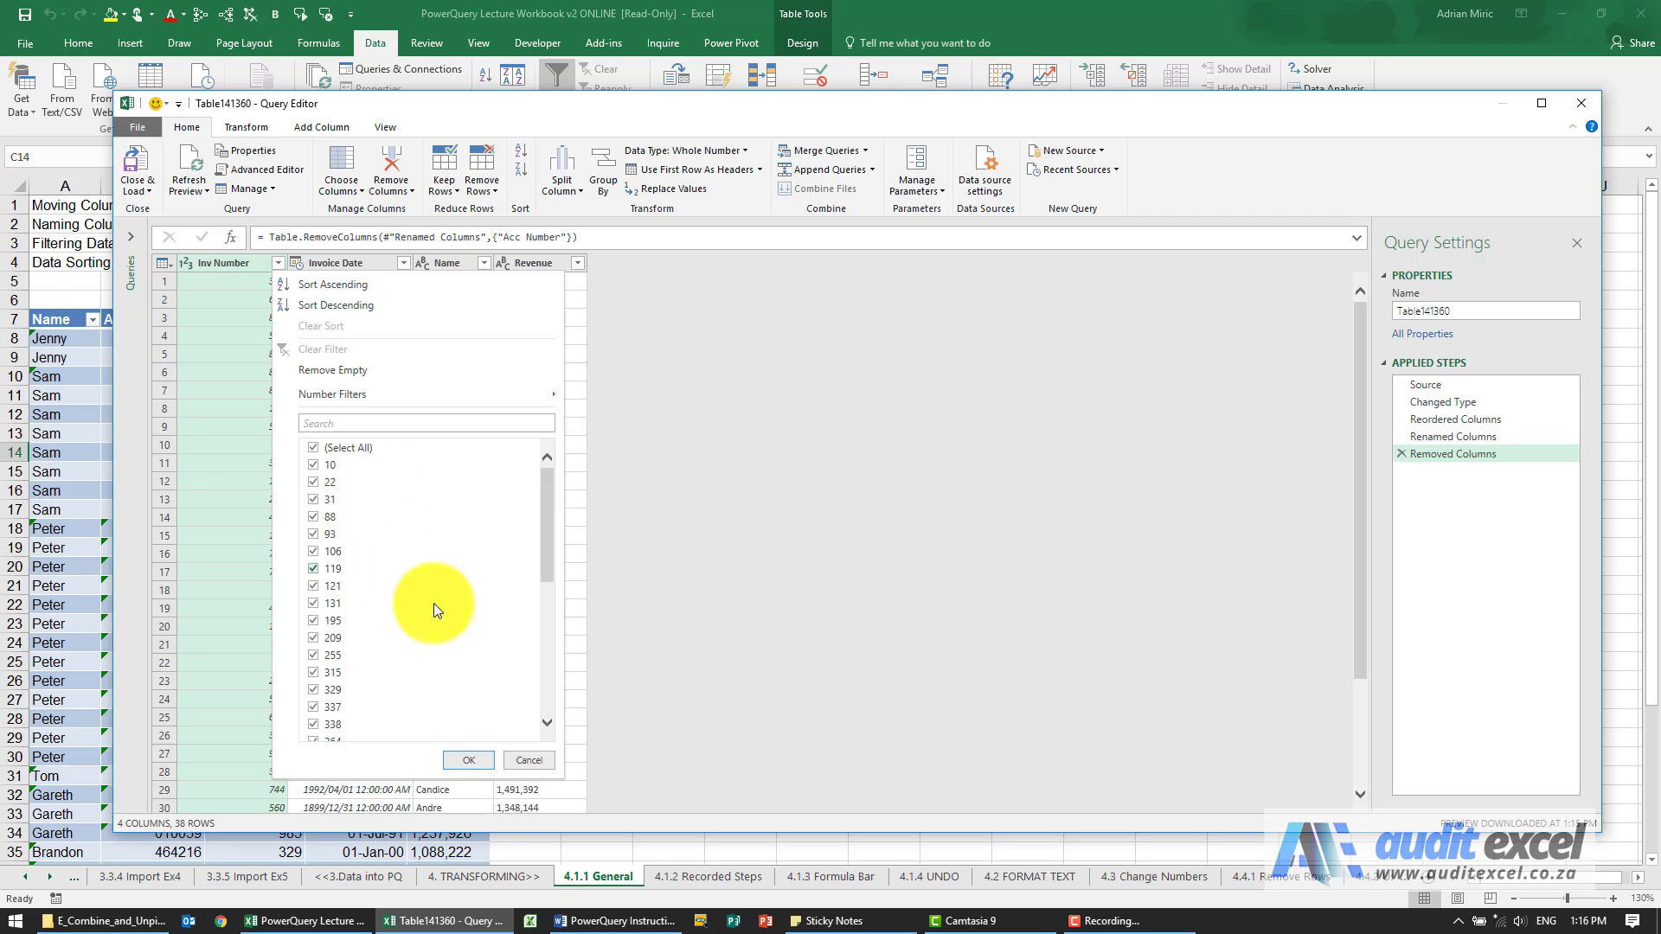
pyautogui.click(537, 765)
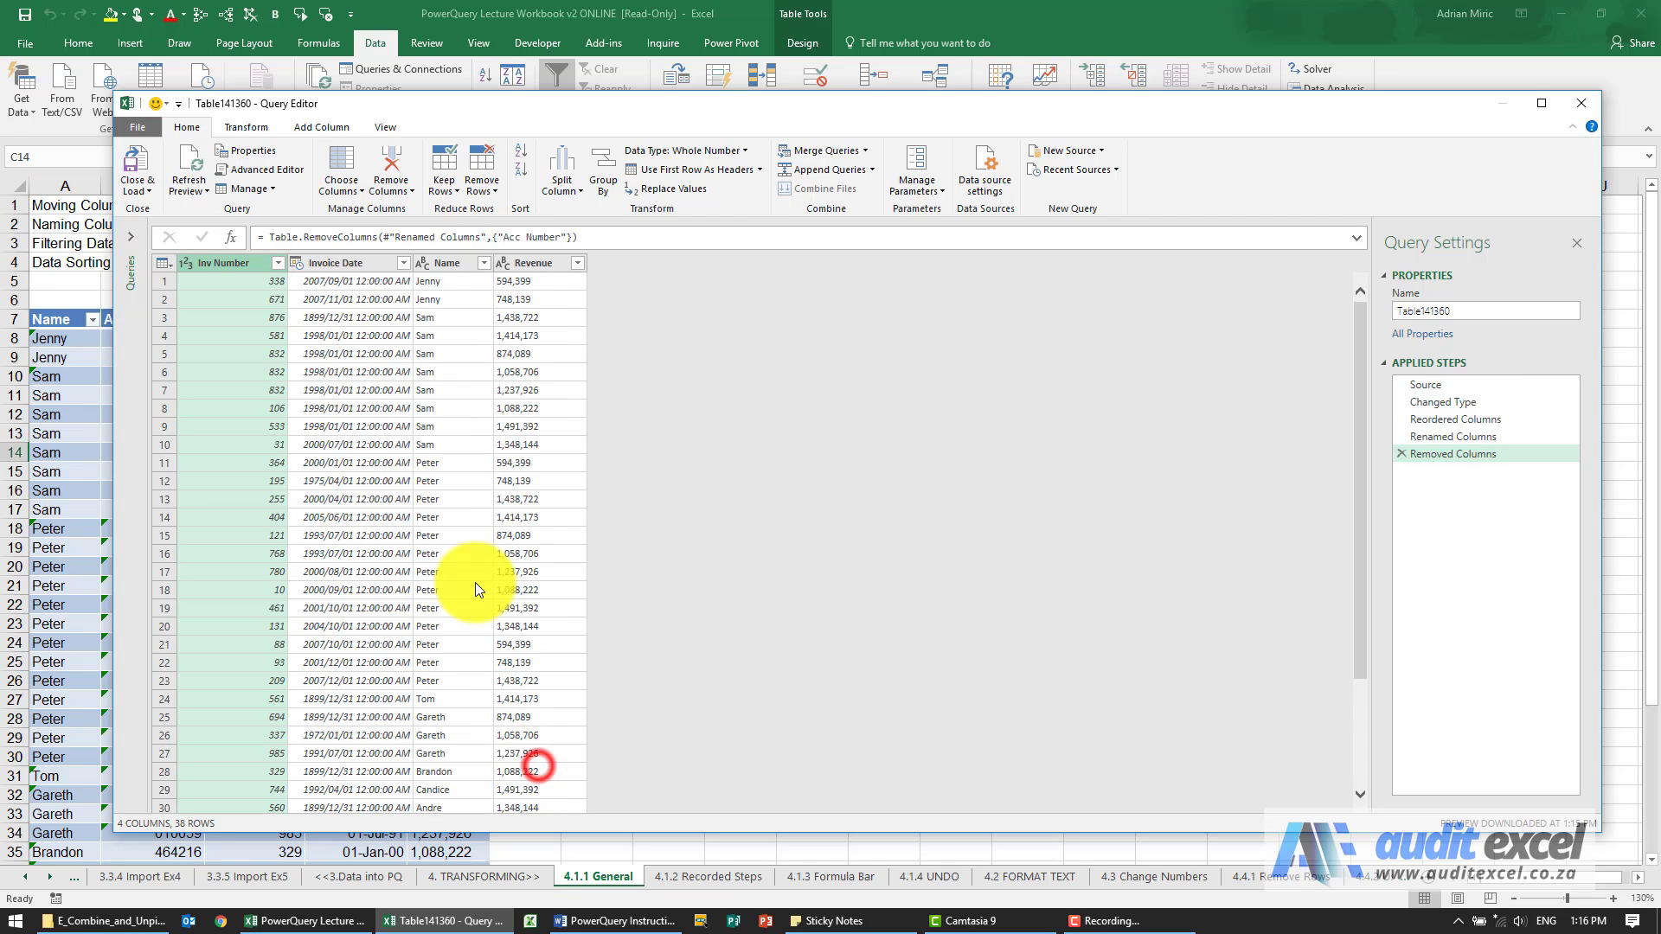
pyautogui.click(484, 264)
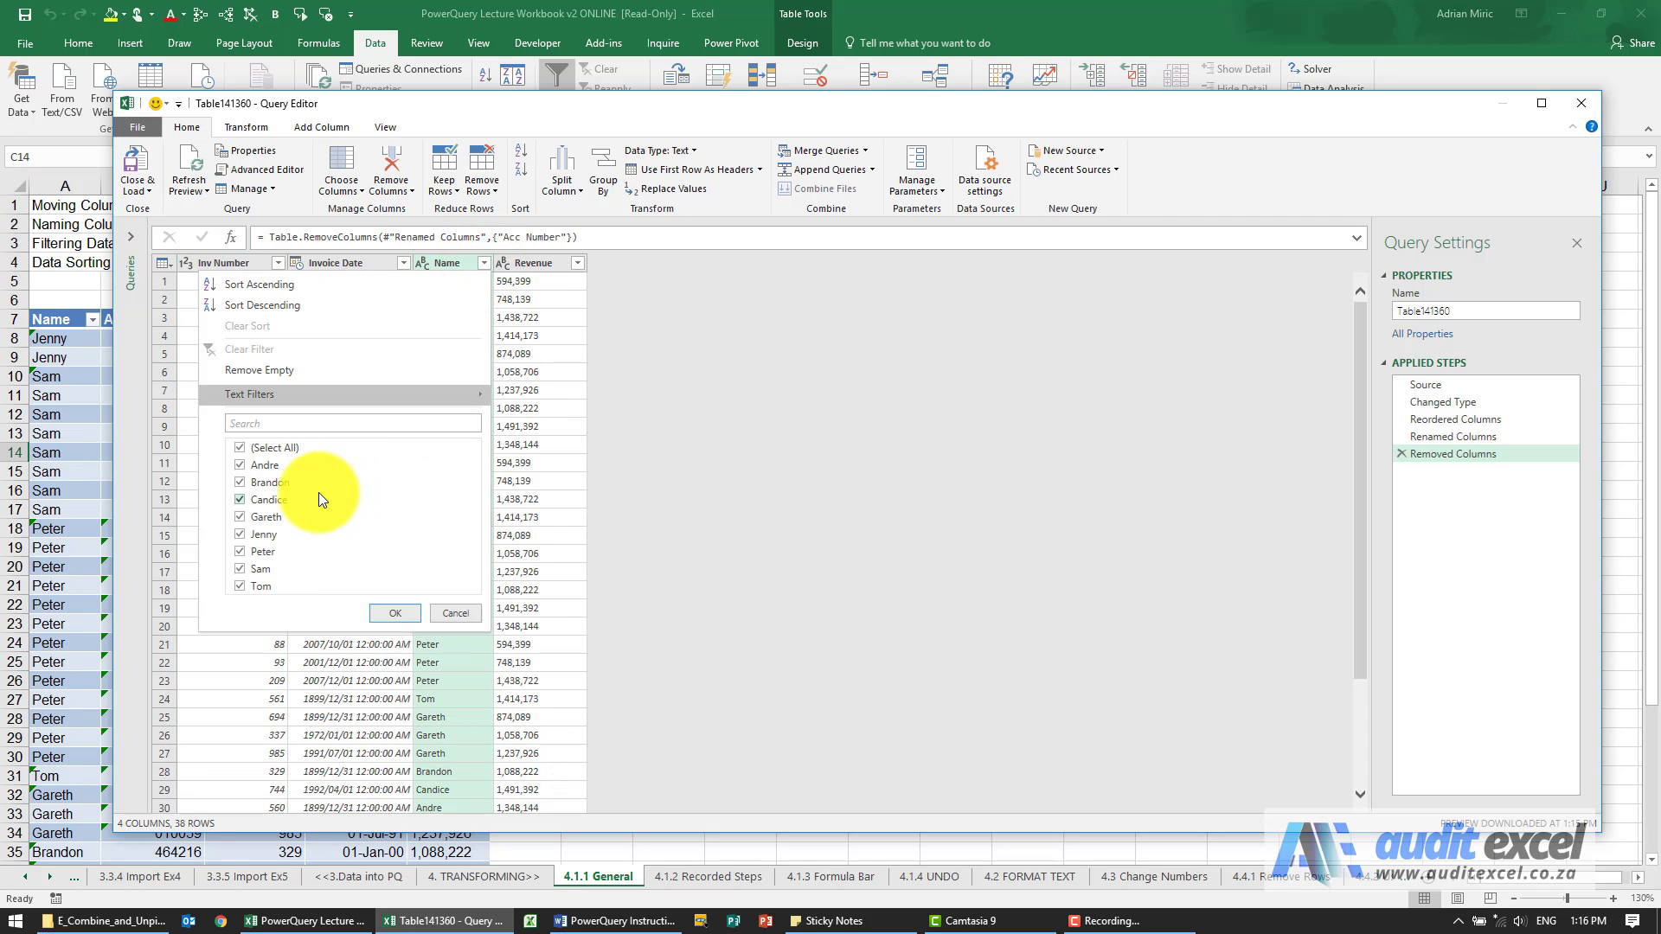
pyautogui.click(246, 448)
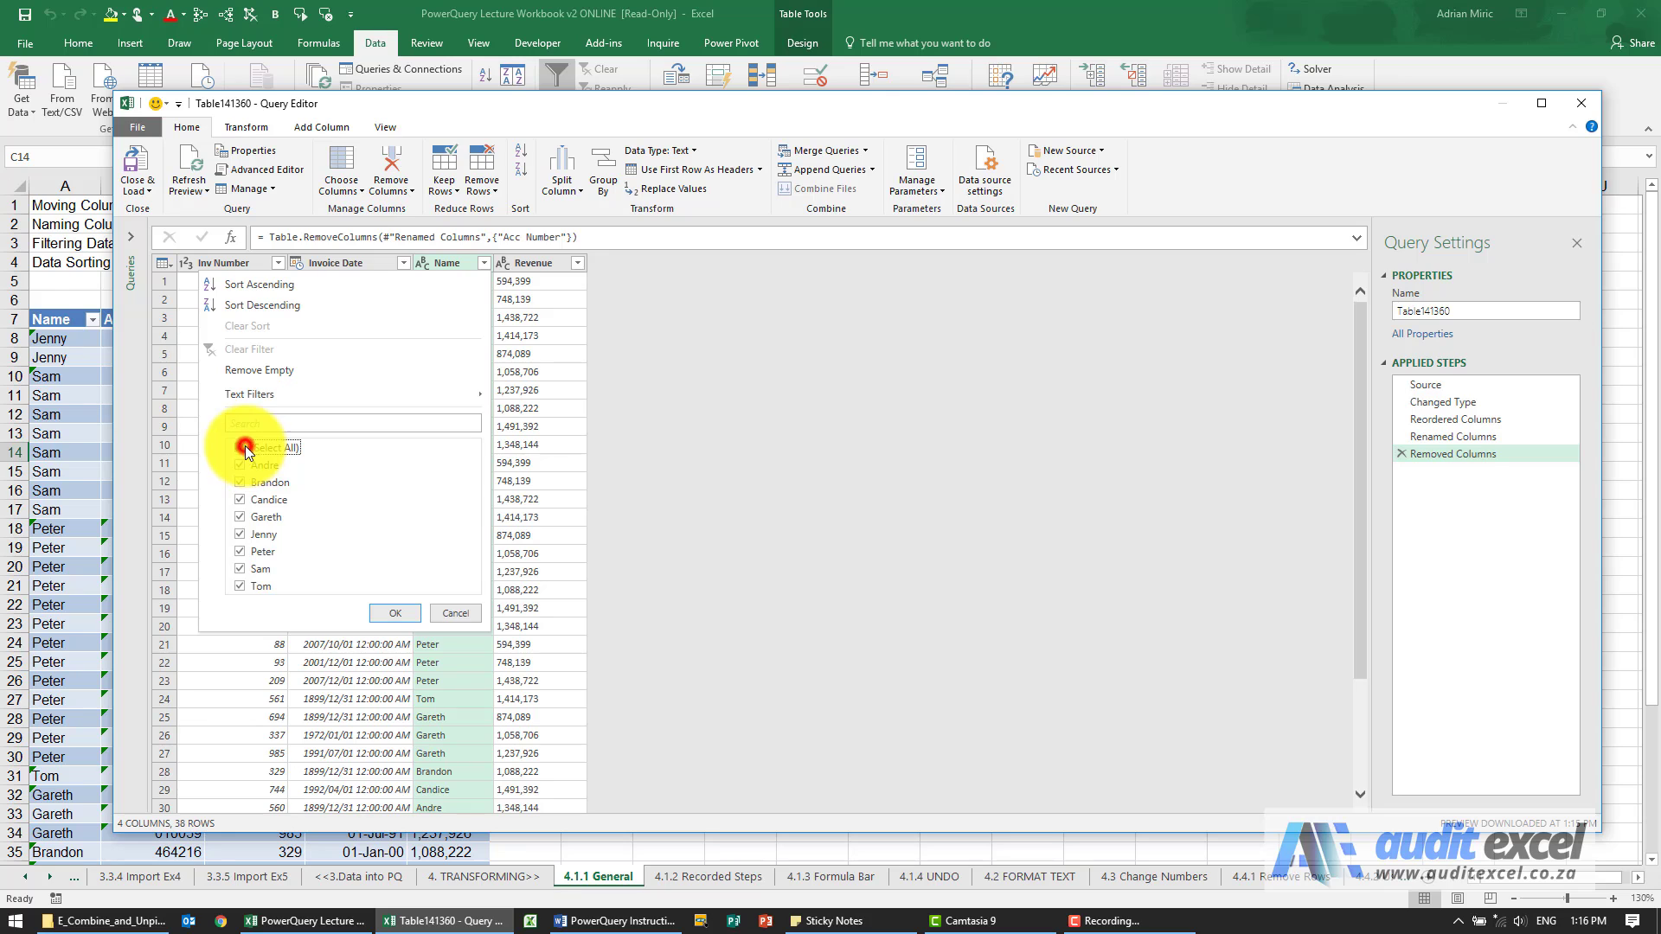
pyautogui.click(246, 514)
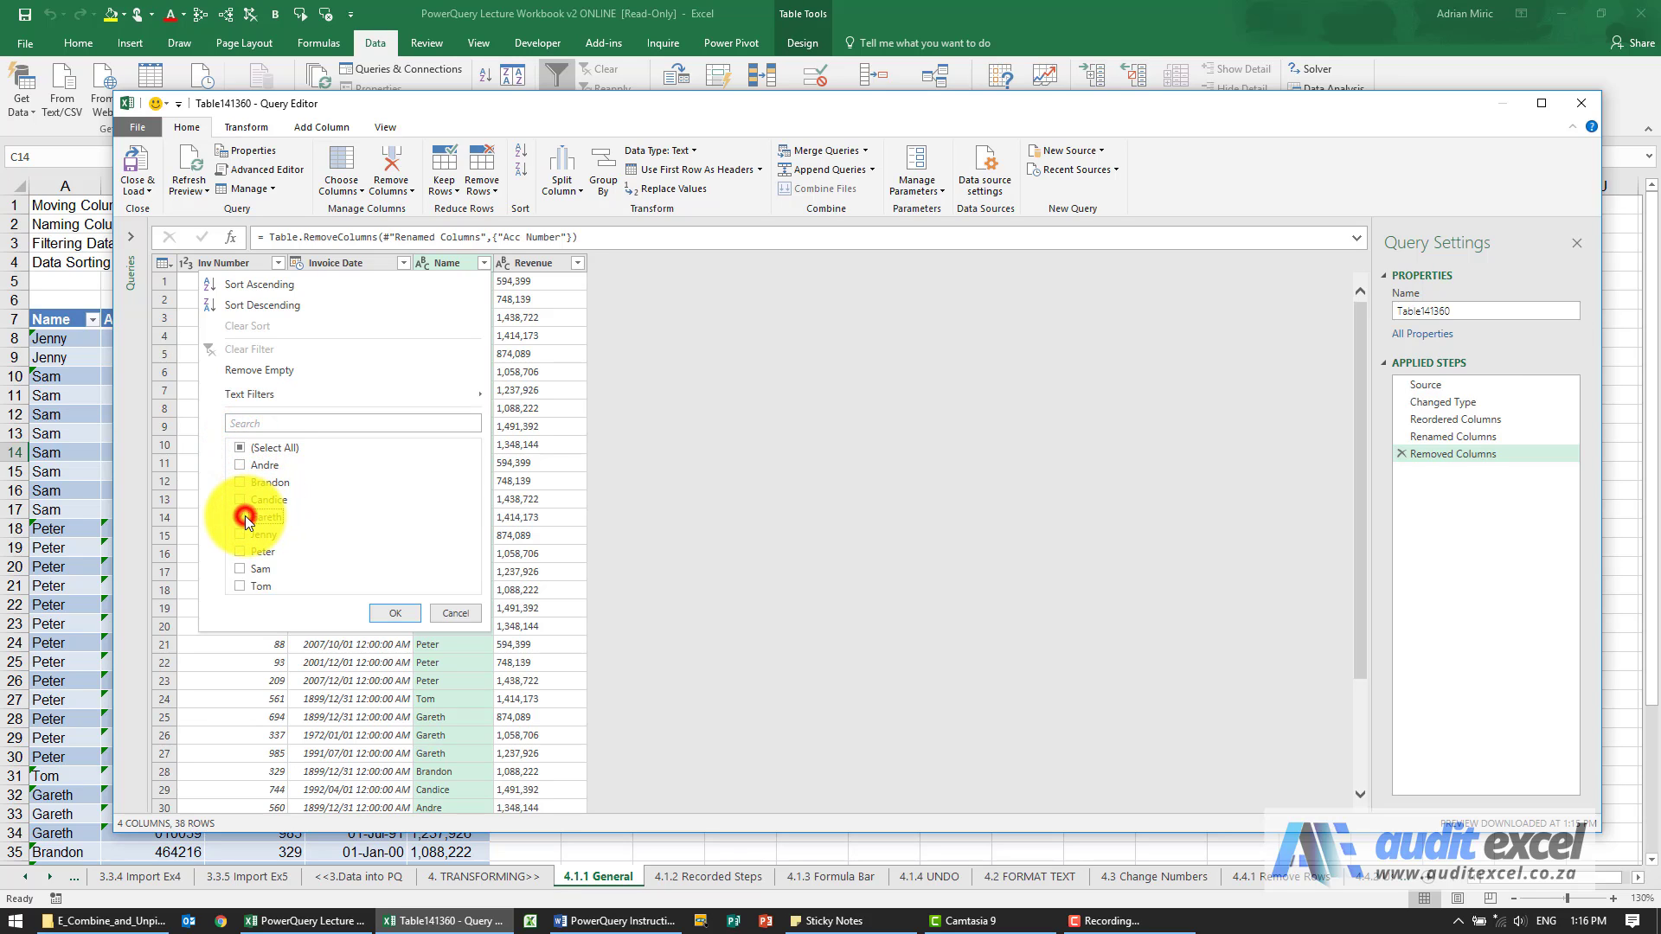
pyautogui.click(384, 611)
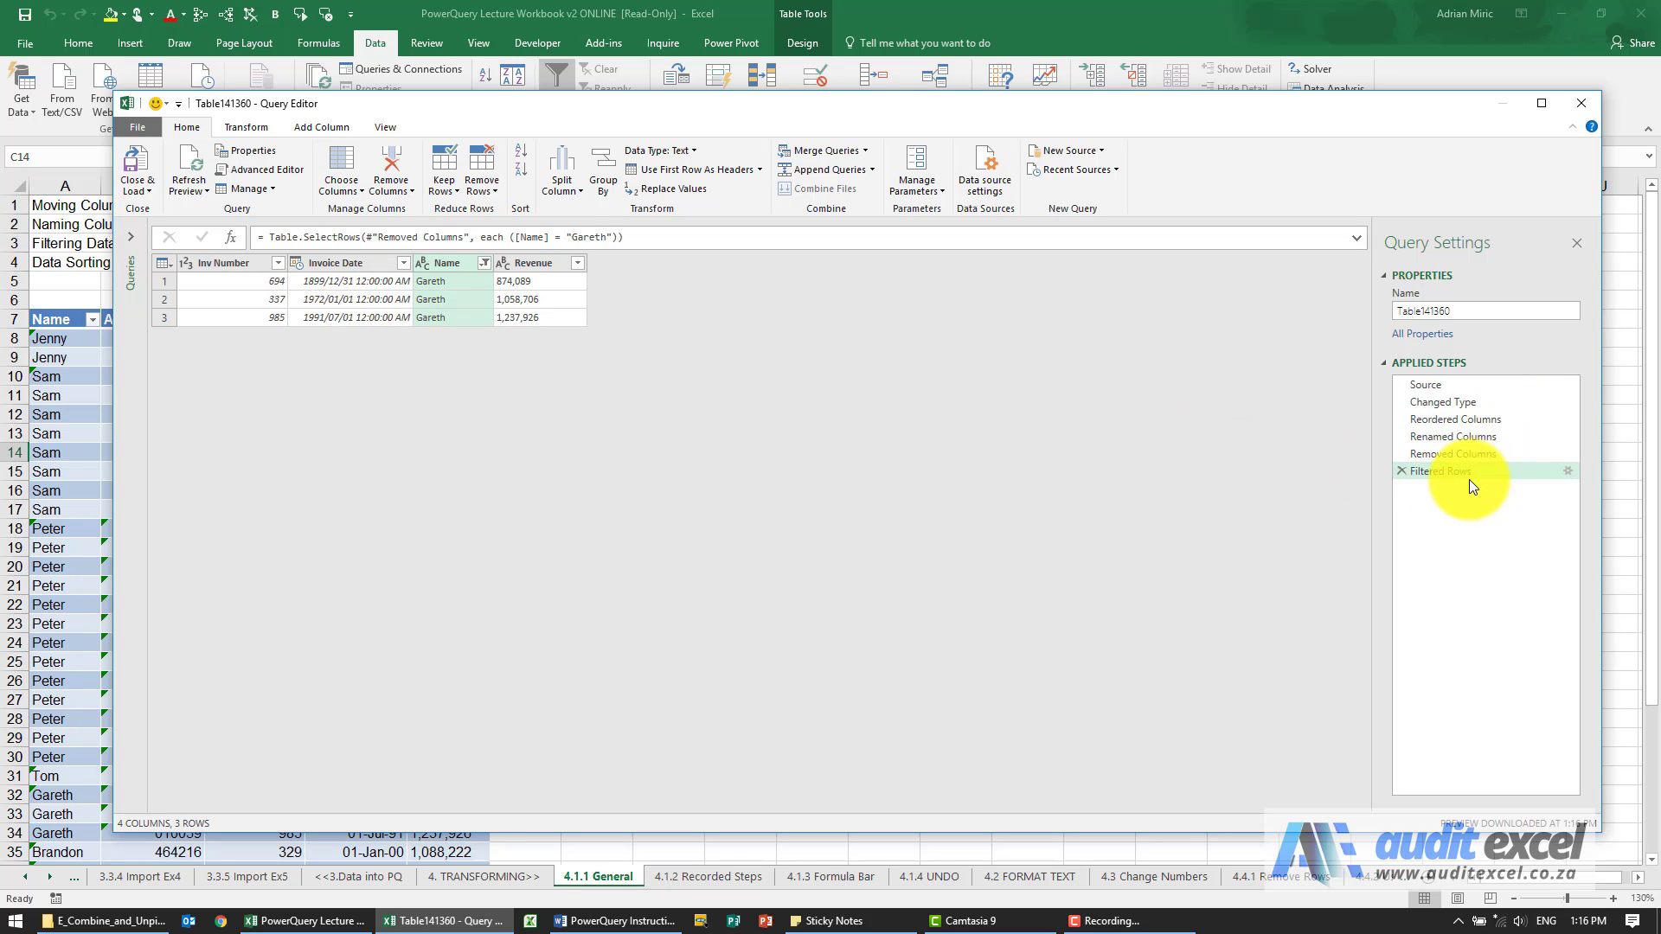
# Reselect all values in the Name column filter so every row is included.
pyautogui.click(485, 263)
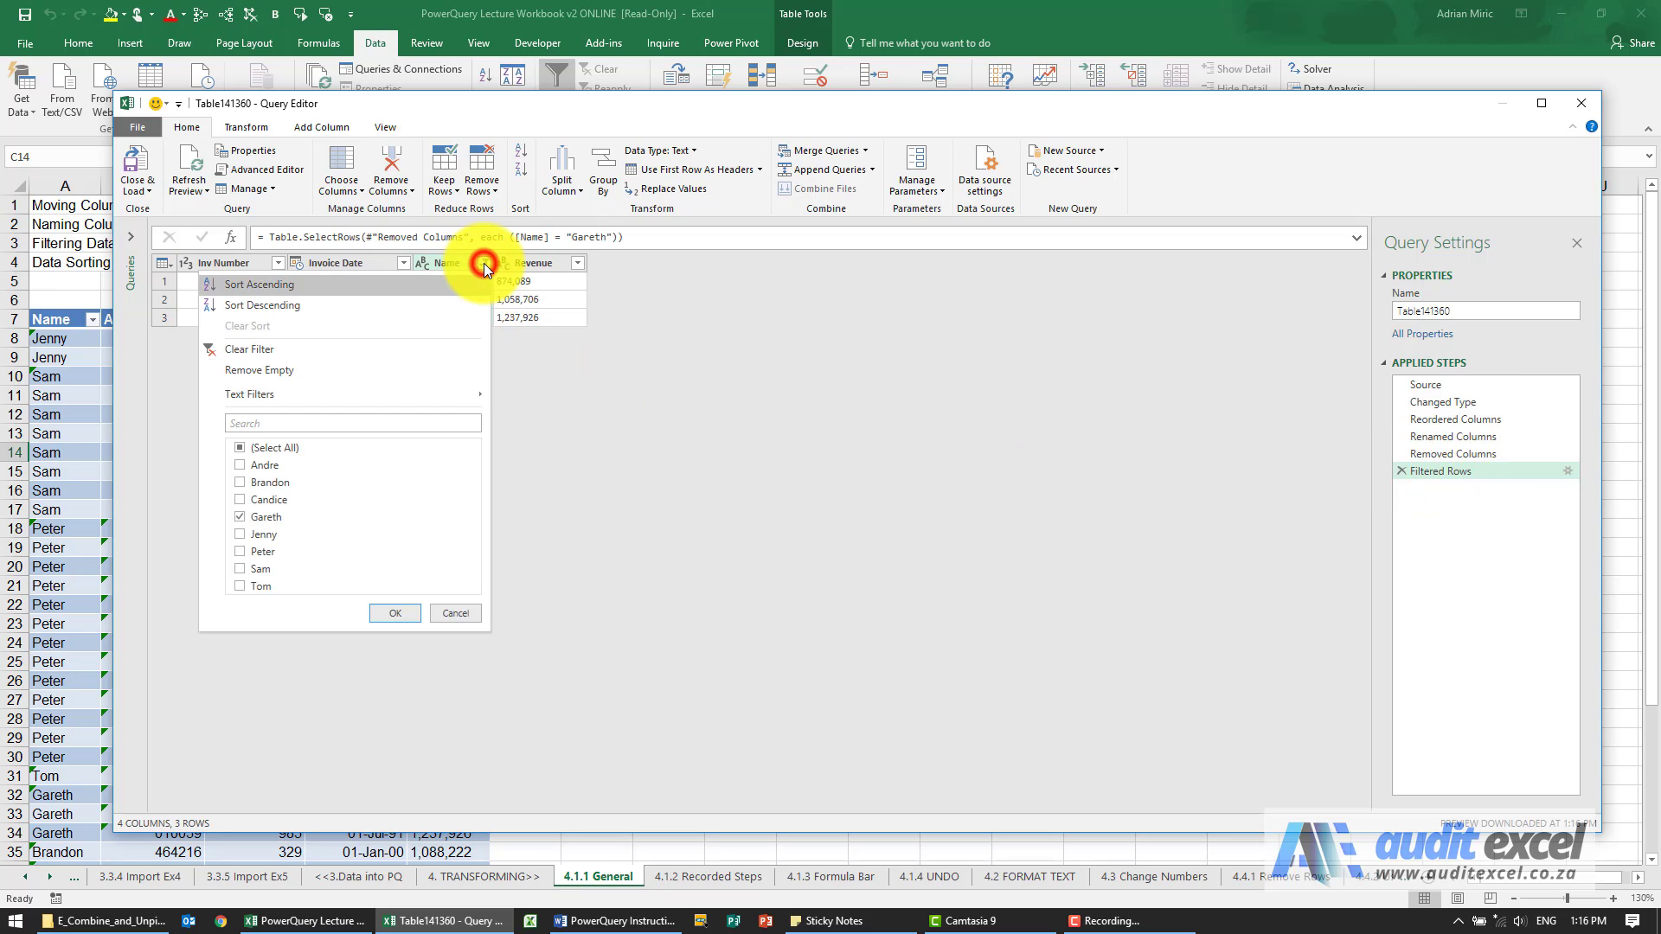
pyautogui.click(239, 447)
pyautogui.click(240, 447)
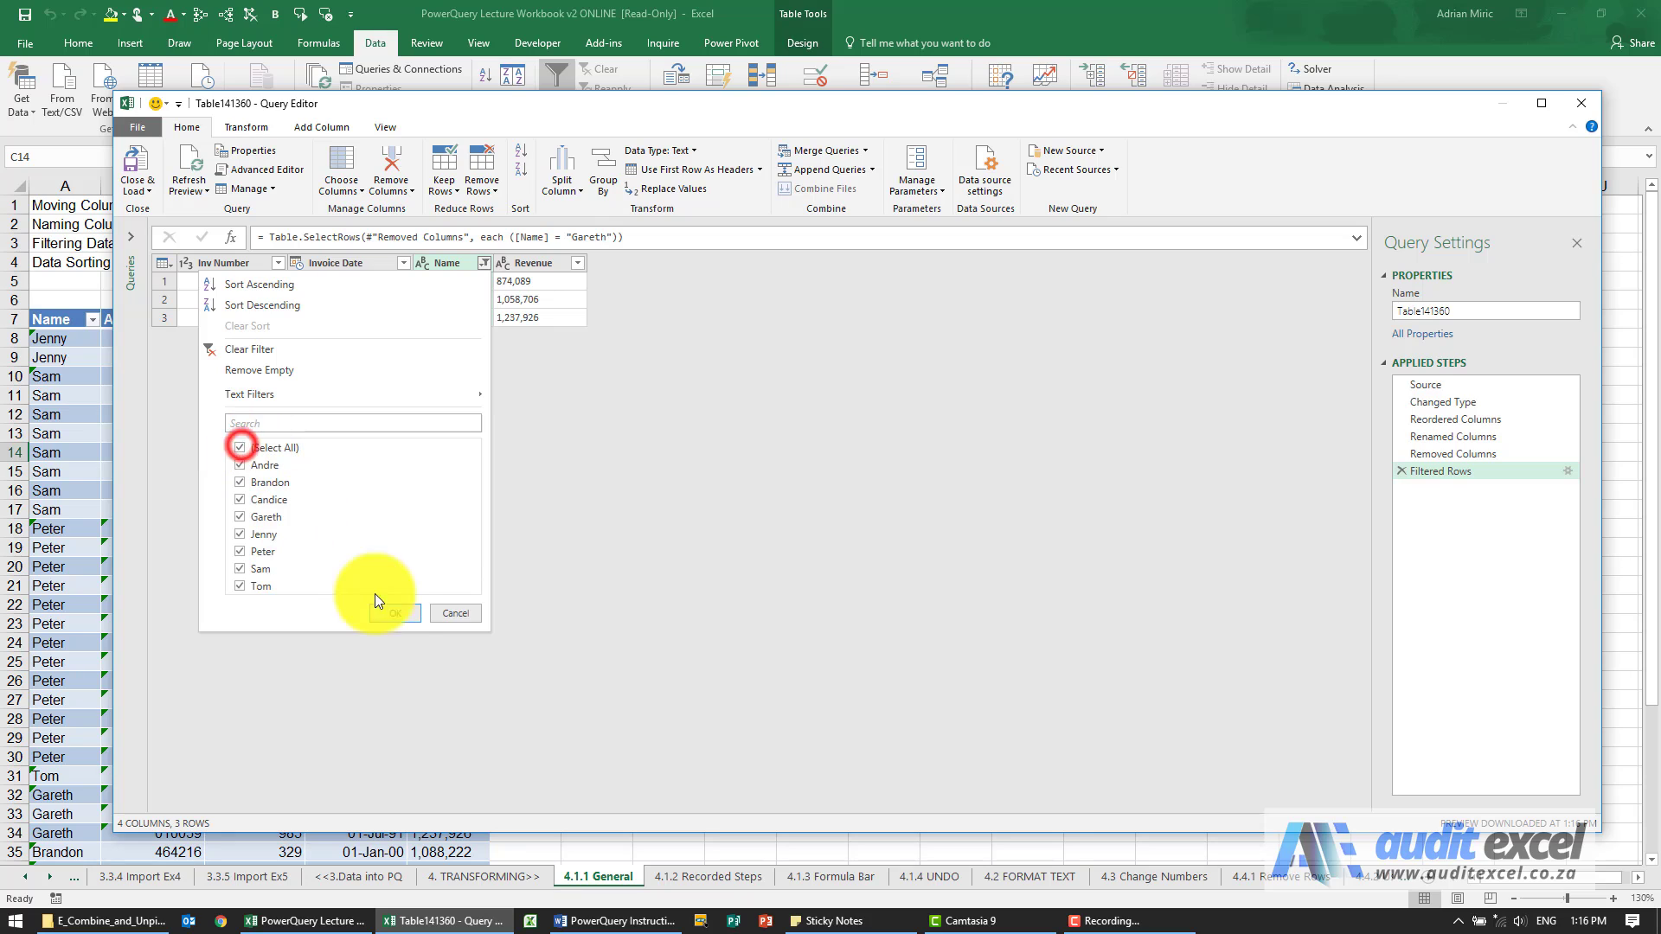
pyautogui.click(393, 612)
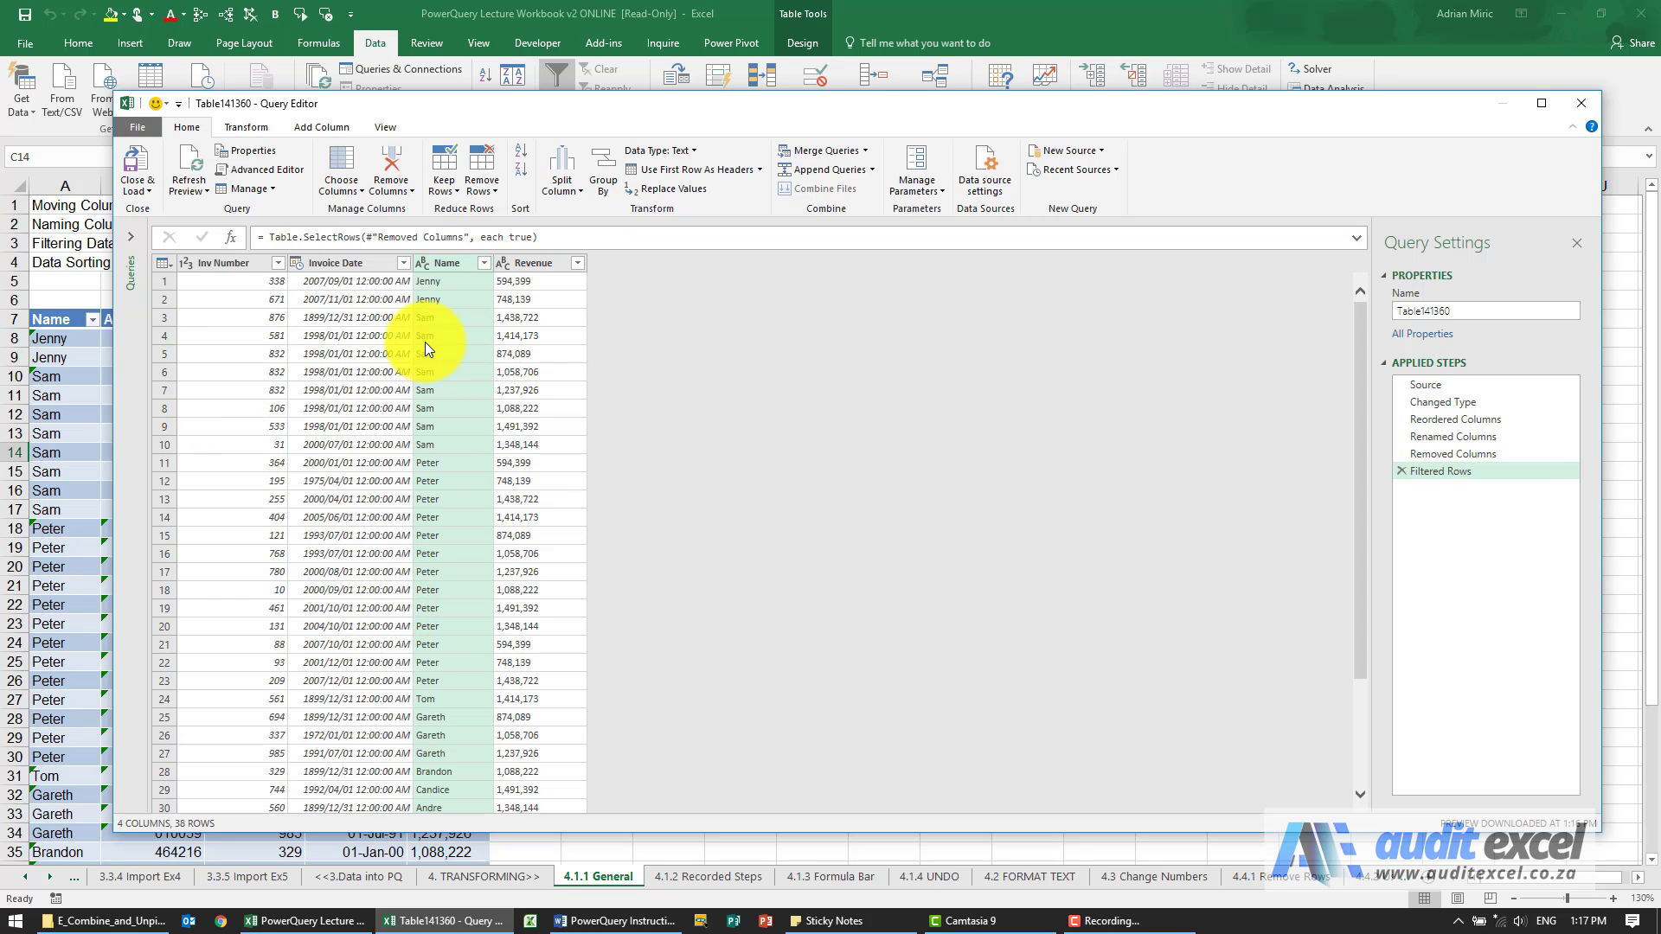
# Filter the Name column to show only the first person in its value list.
pyautogui.click(482, 265)
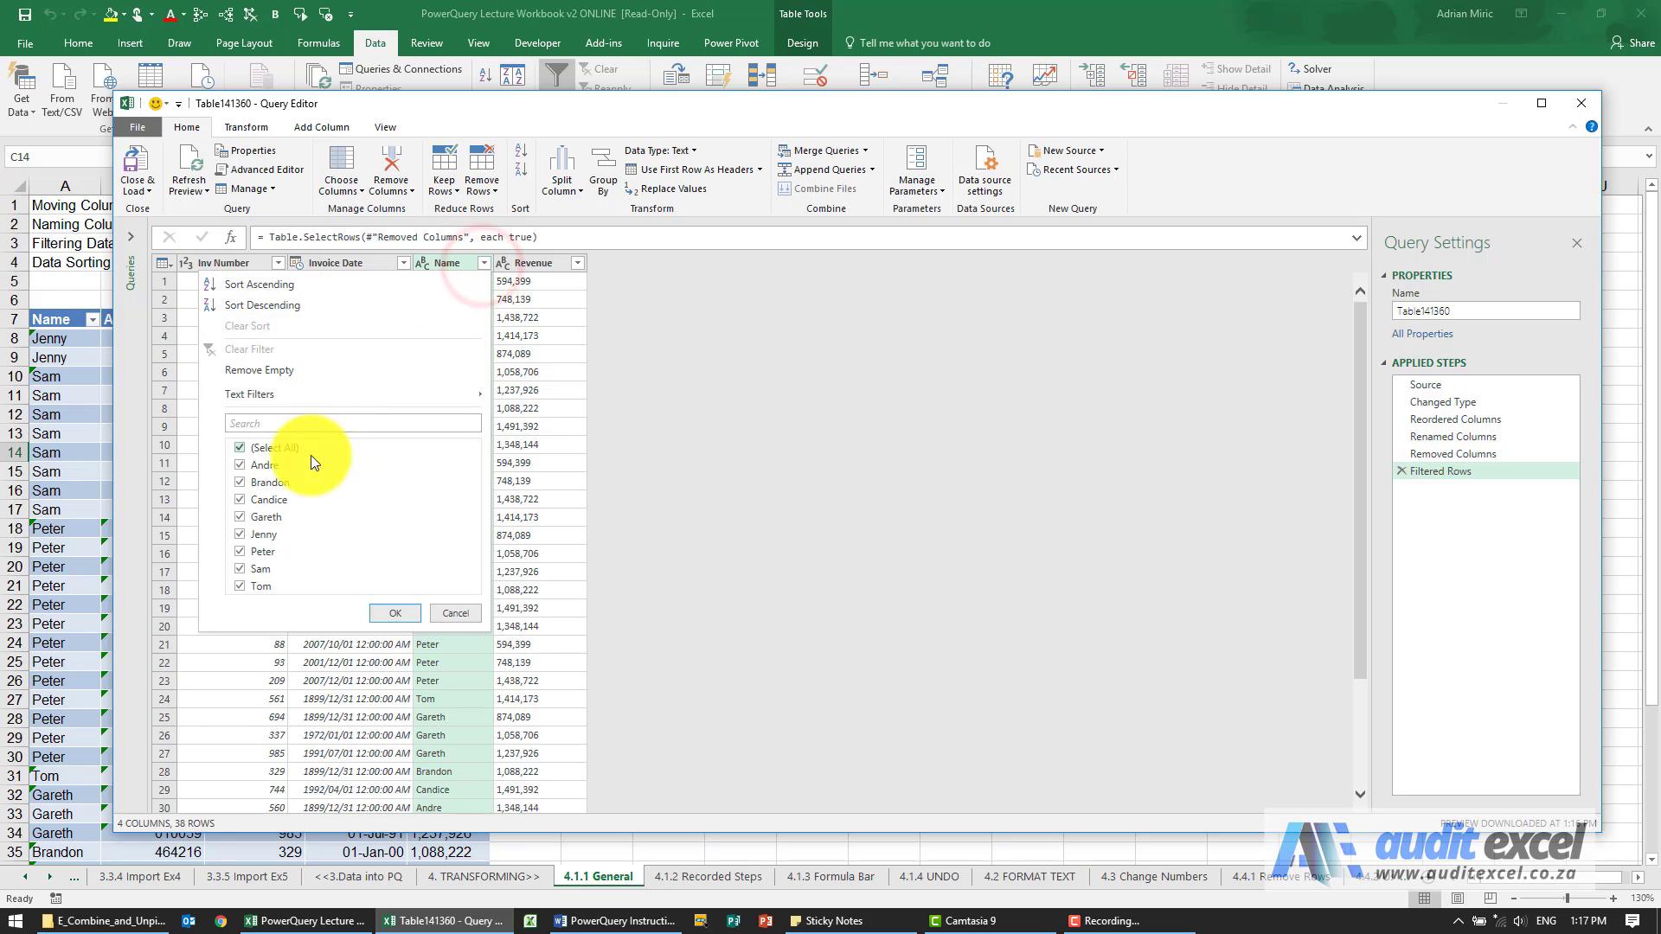
pyautogui.click(242, 448)
pyautogui.click(240, 466)
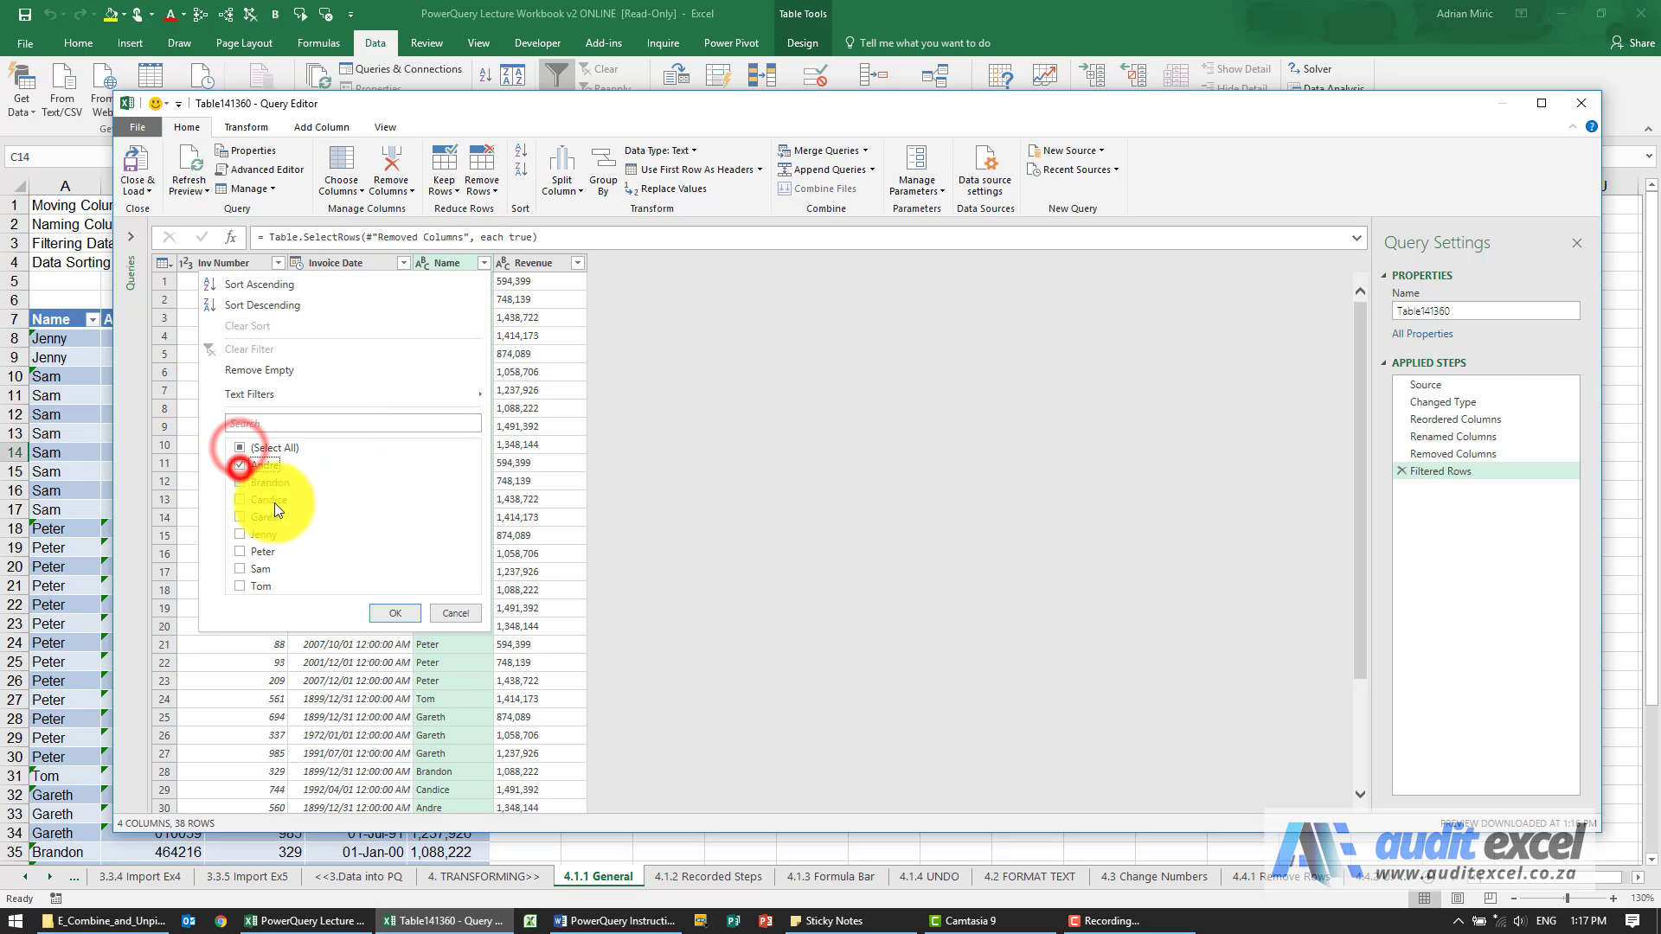
pyautogui.click(385, 611)
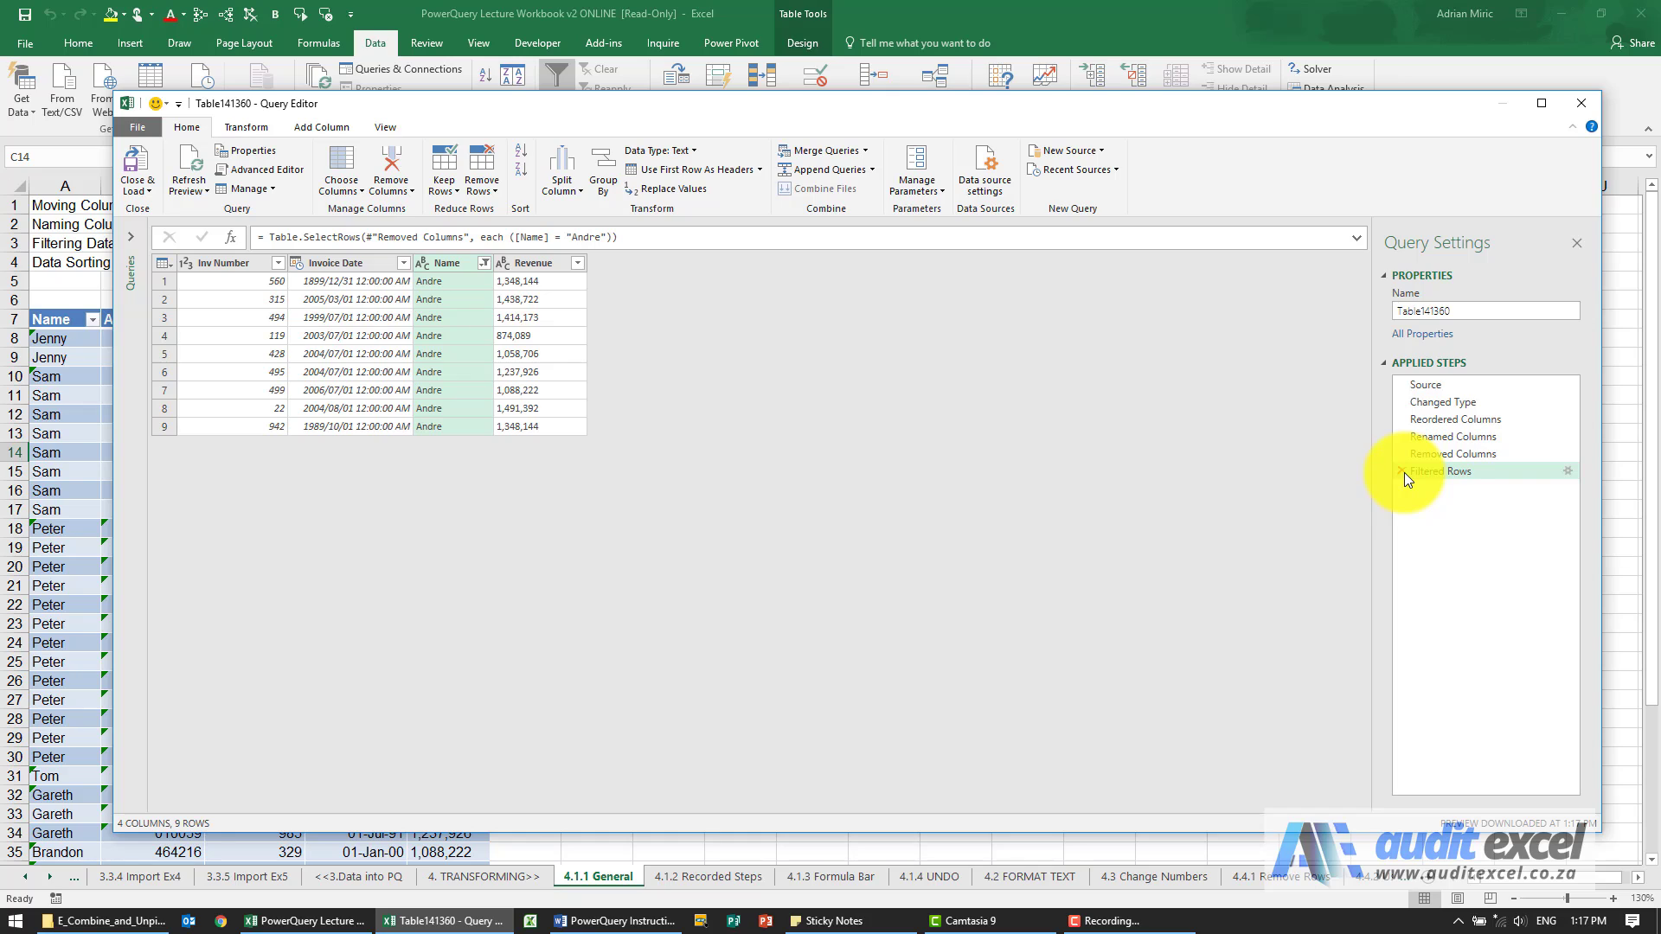
# Delete the Filtered Rows step from the query's applied steps.
pyautogui.rightClick(1450, 468)
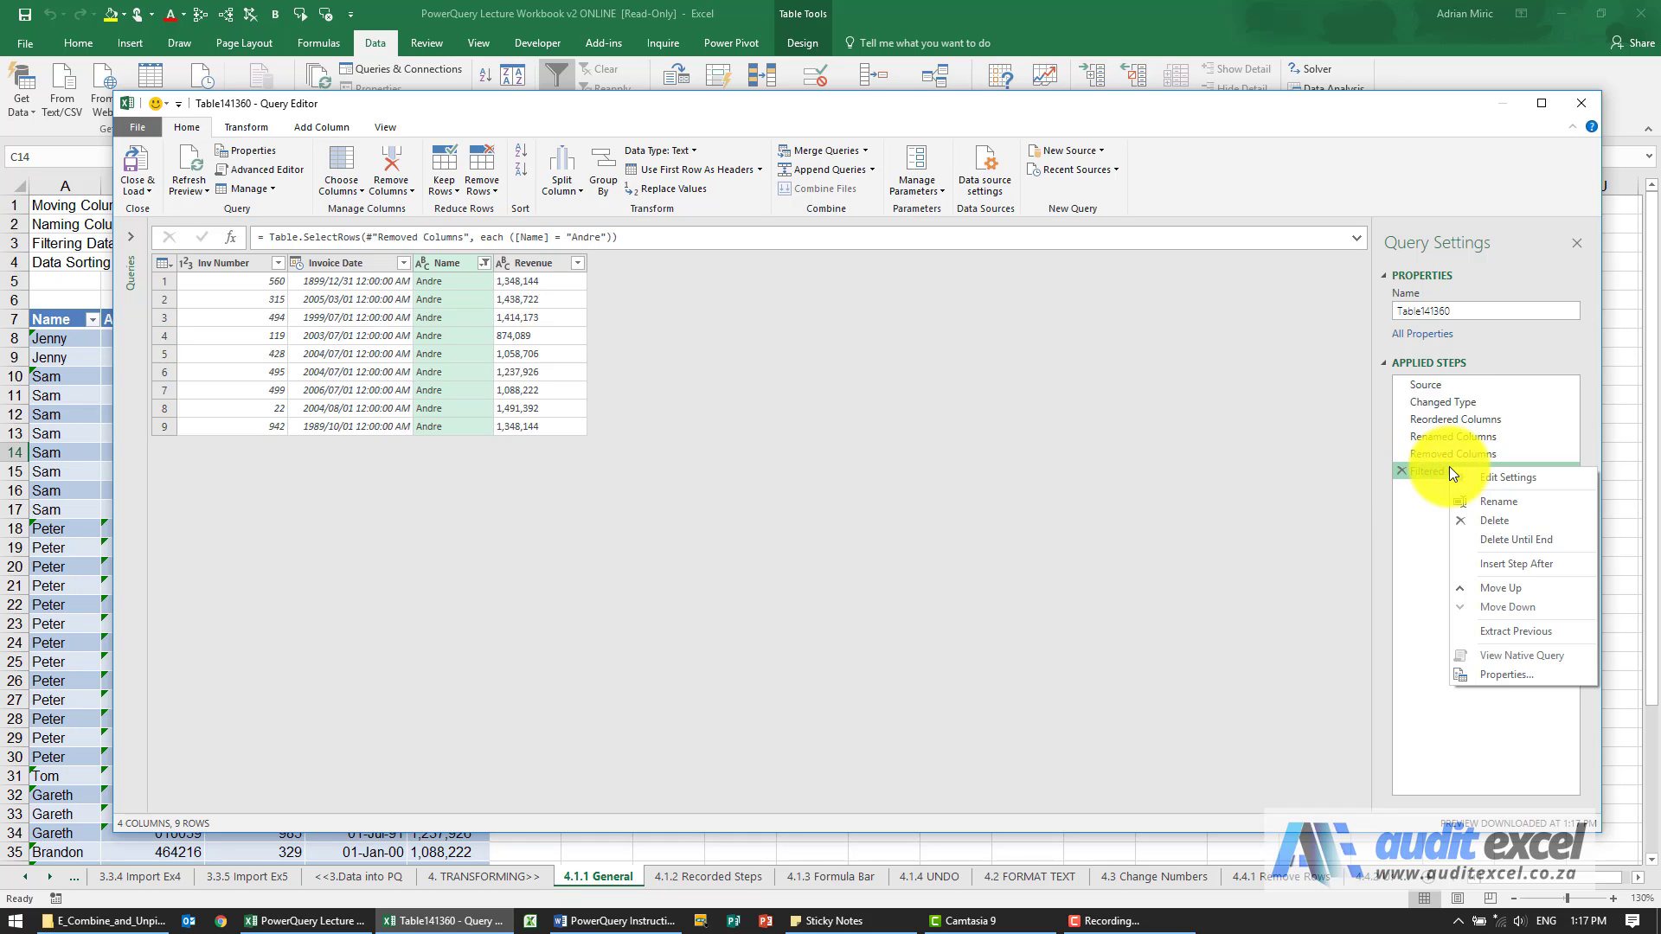
pyautogui.click(1404, 474)
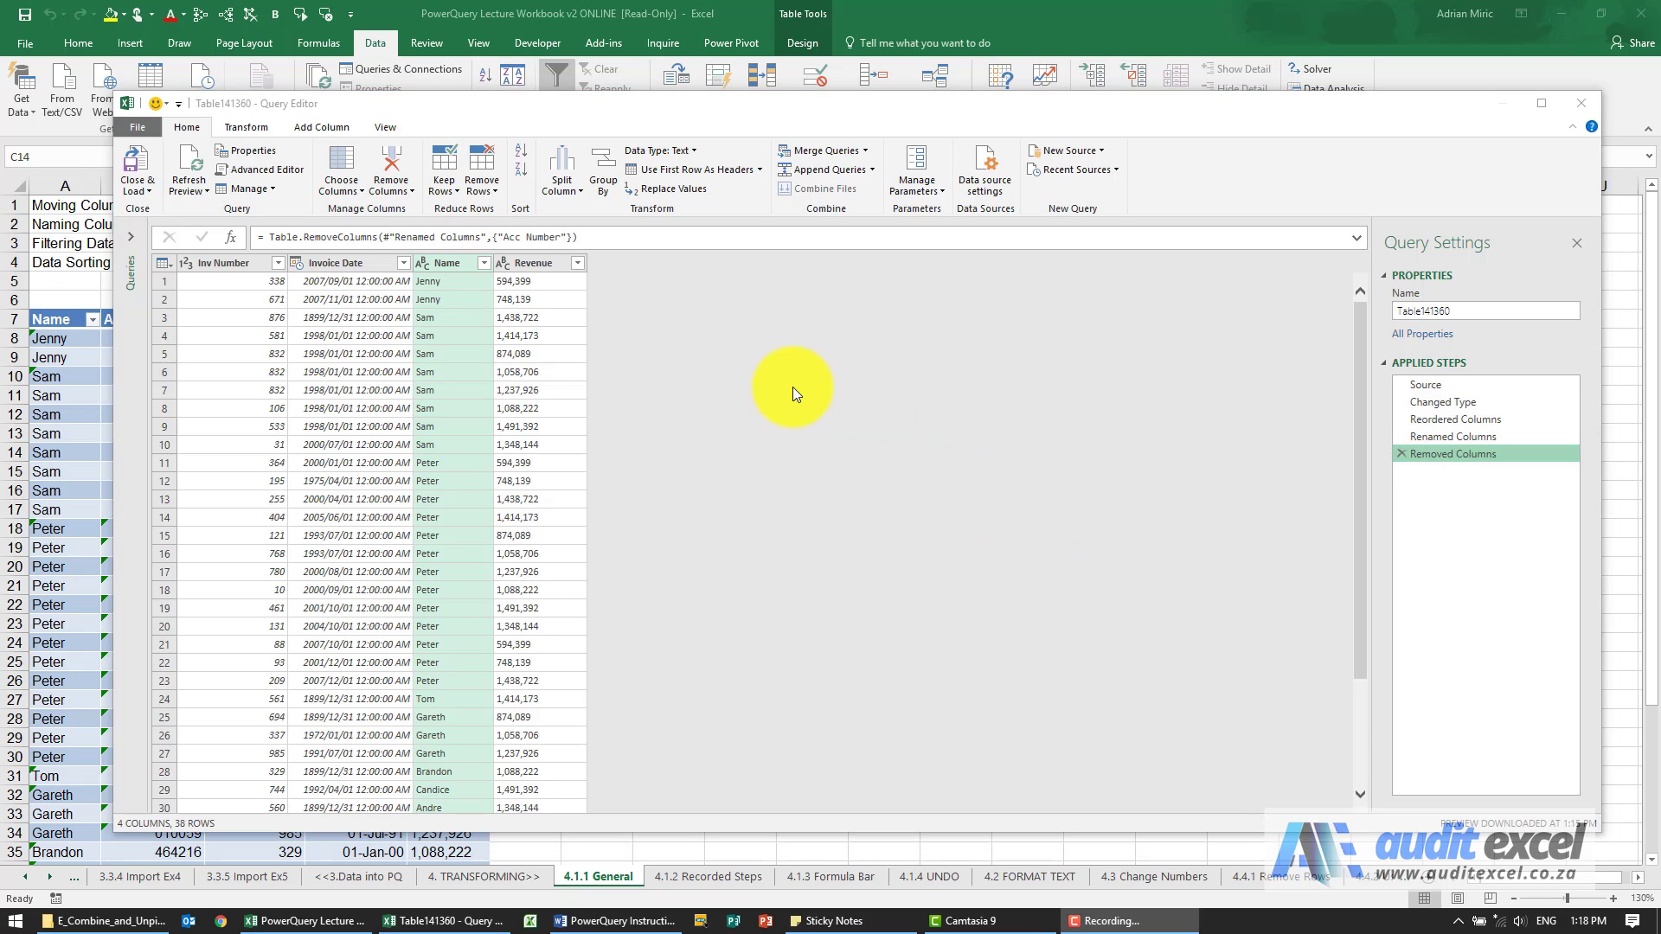
pyautogui.click(793, 387)
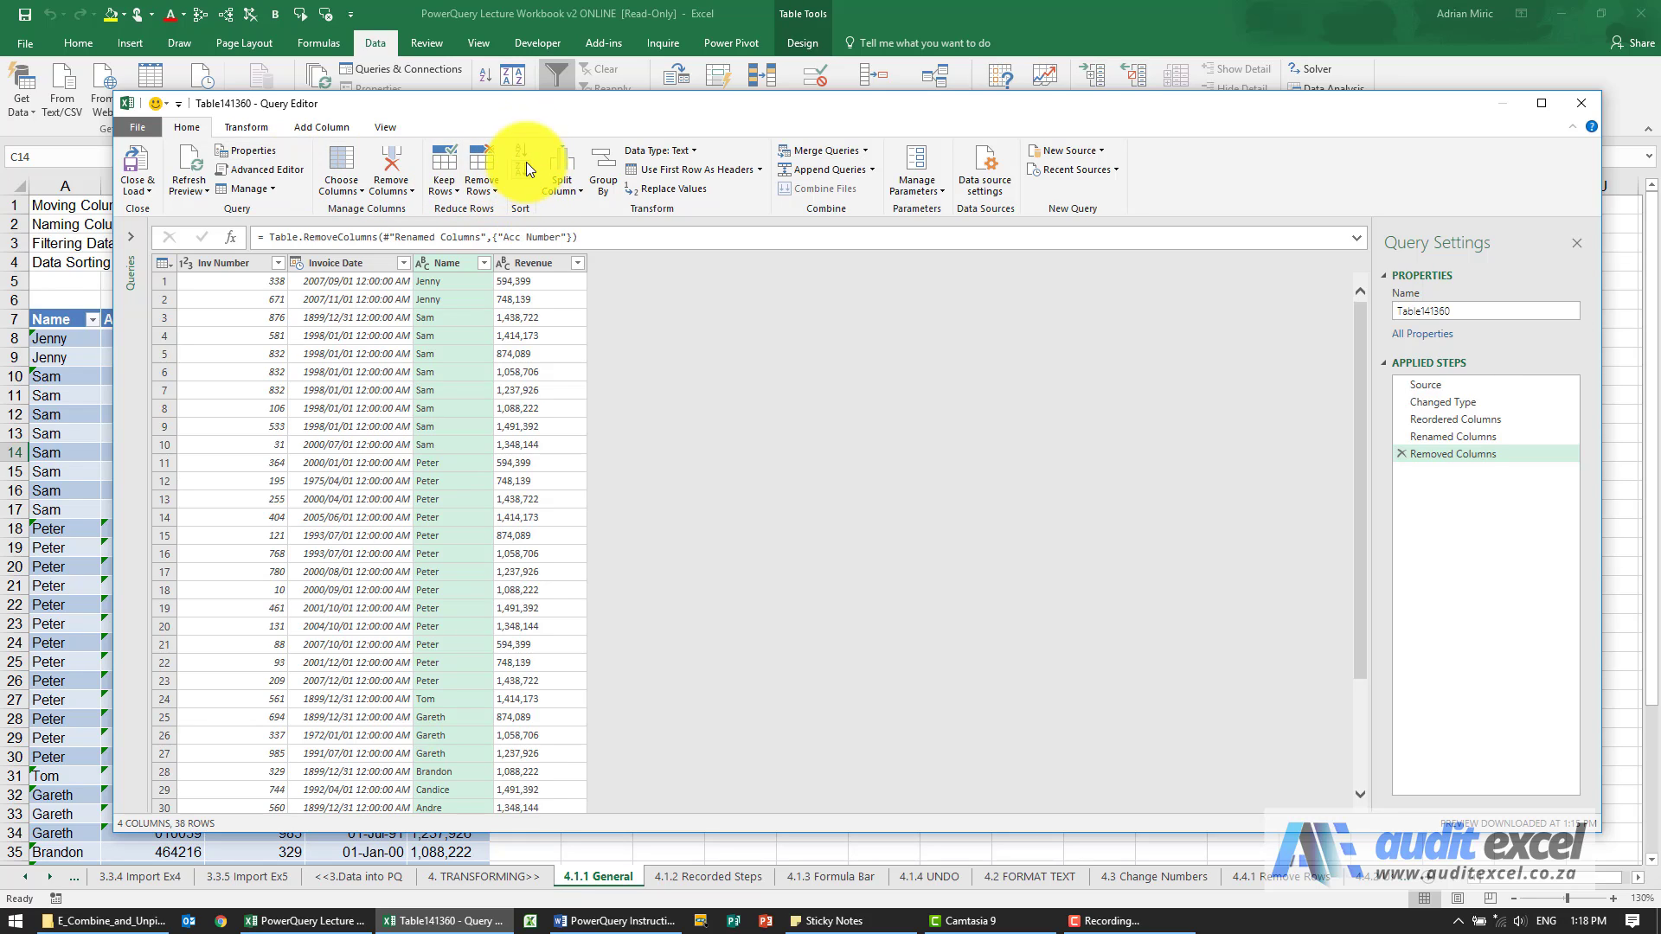
# Sort the rows by Name ascending and by Revenue descending as the second sort level.
pyautogui.rightClick(452, 266)
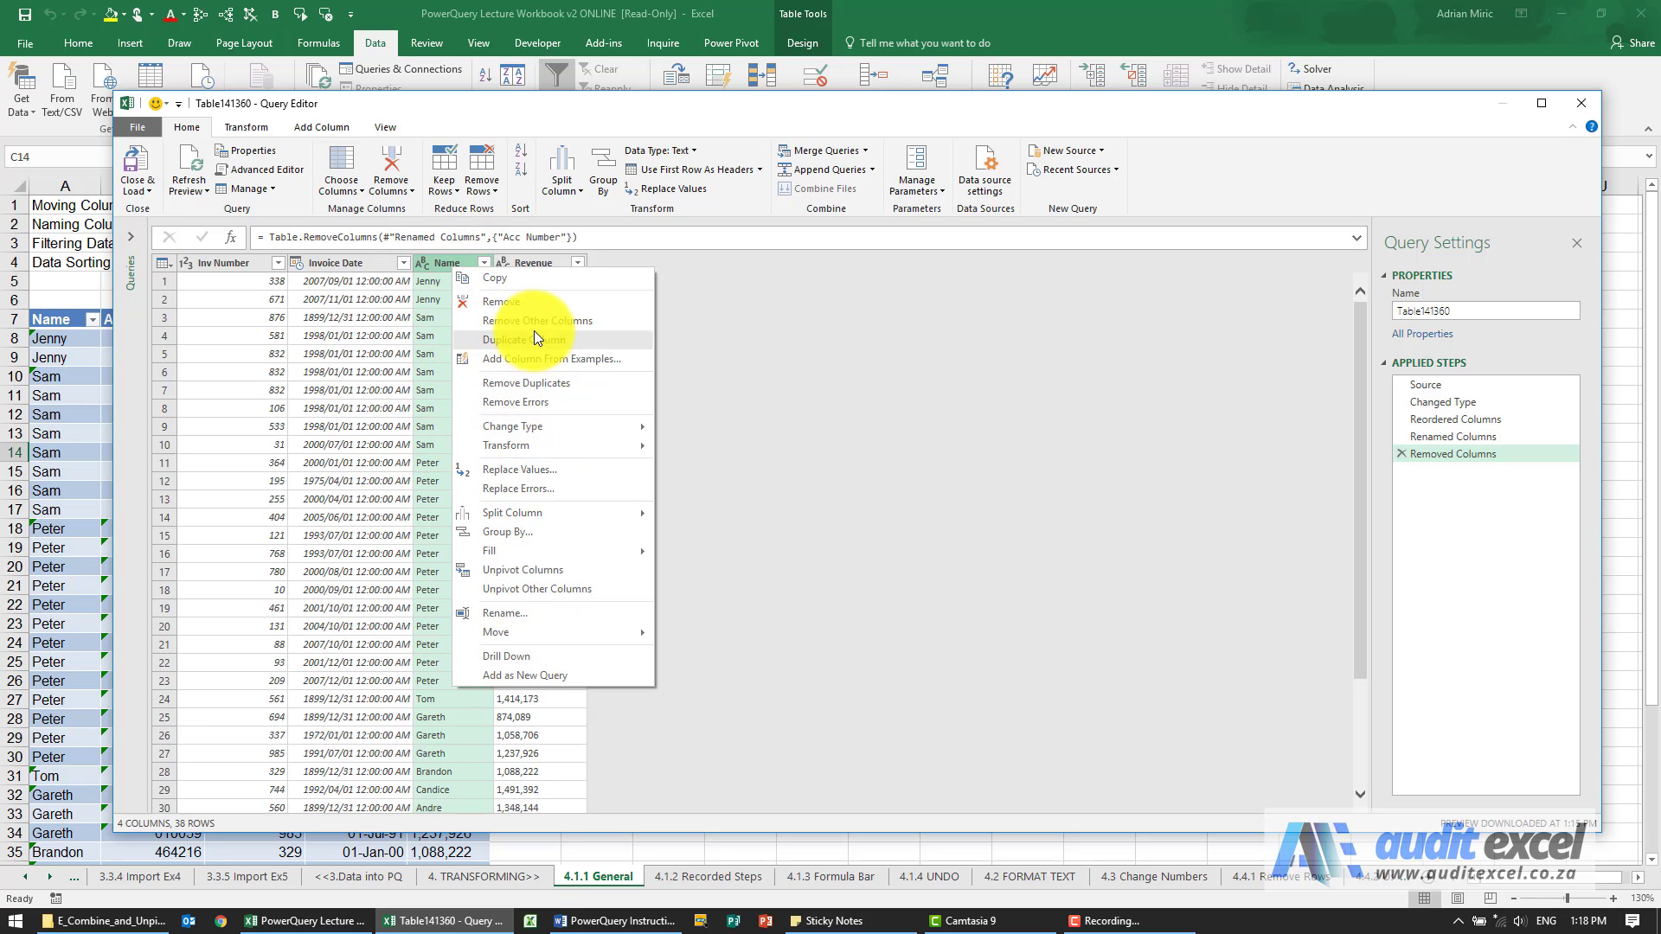
pyautogui.click(435, 263)
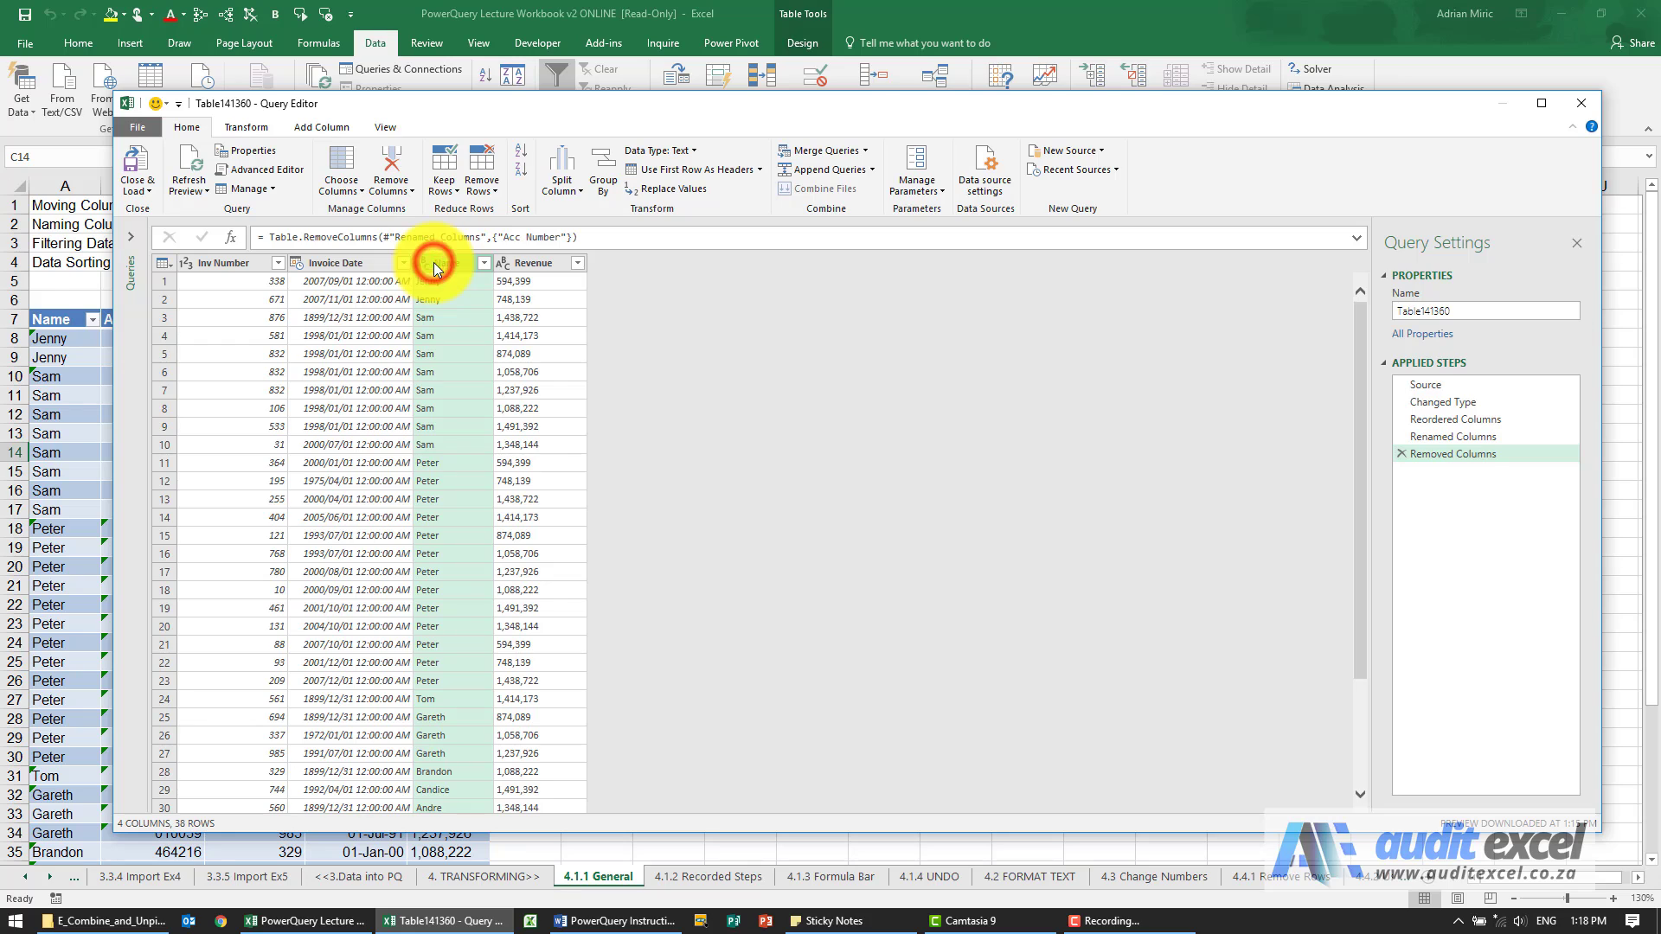
pyautogui.click(520, 155)
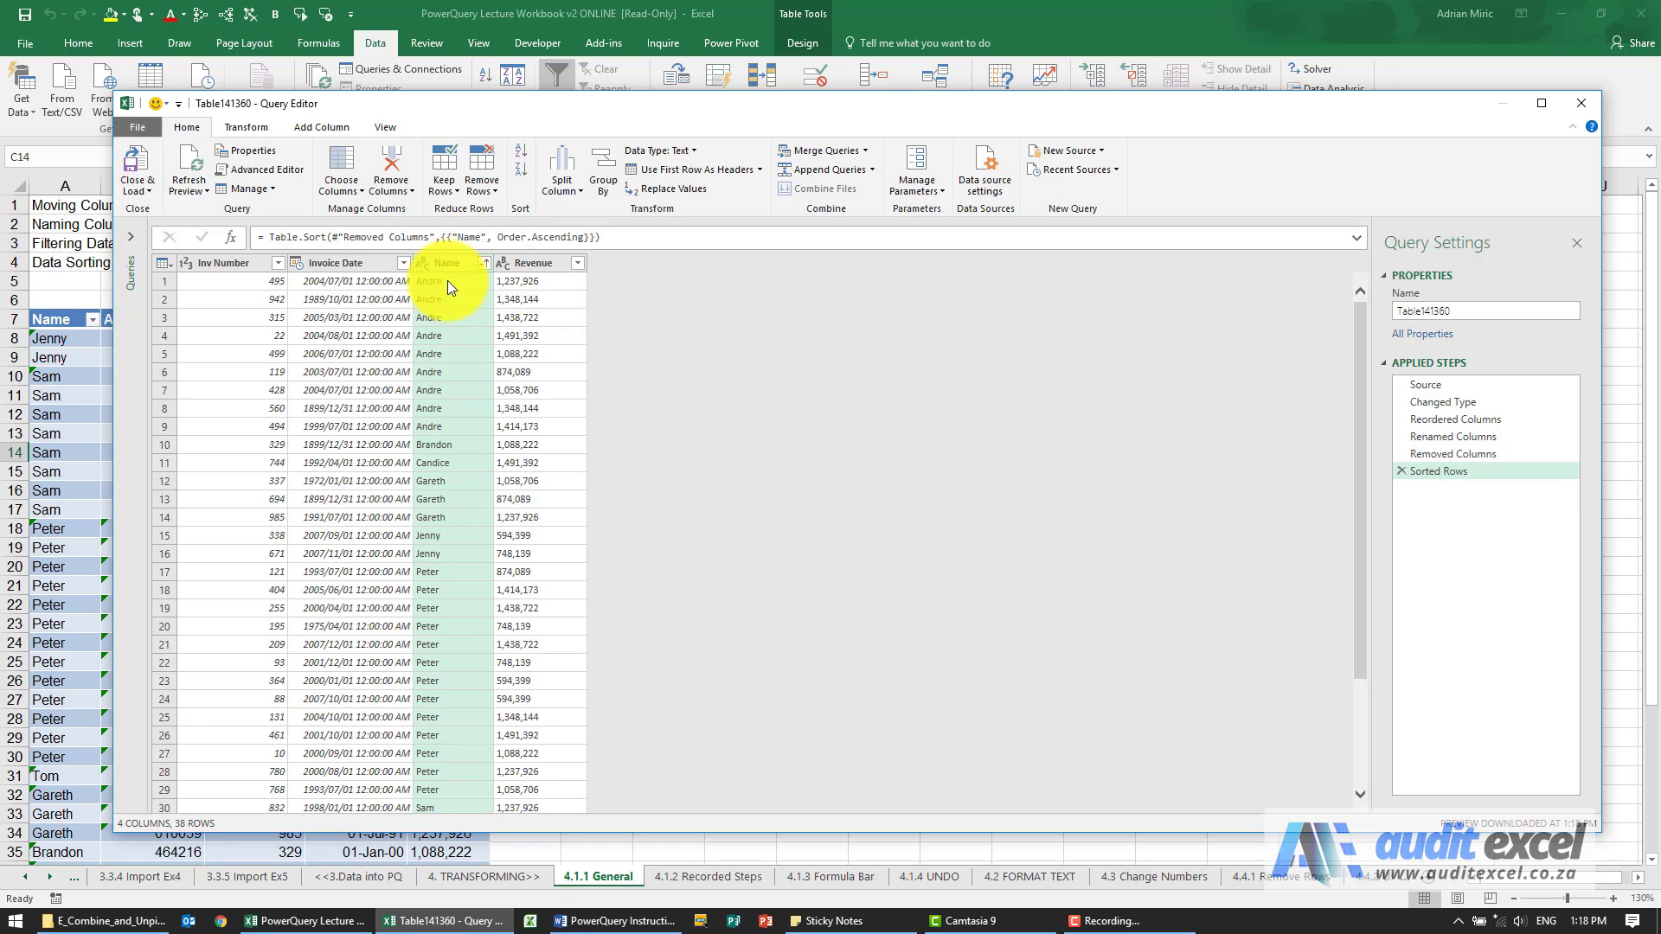
pyautogui.click(529, 260)
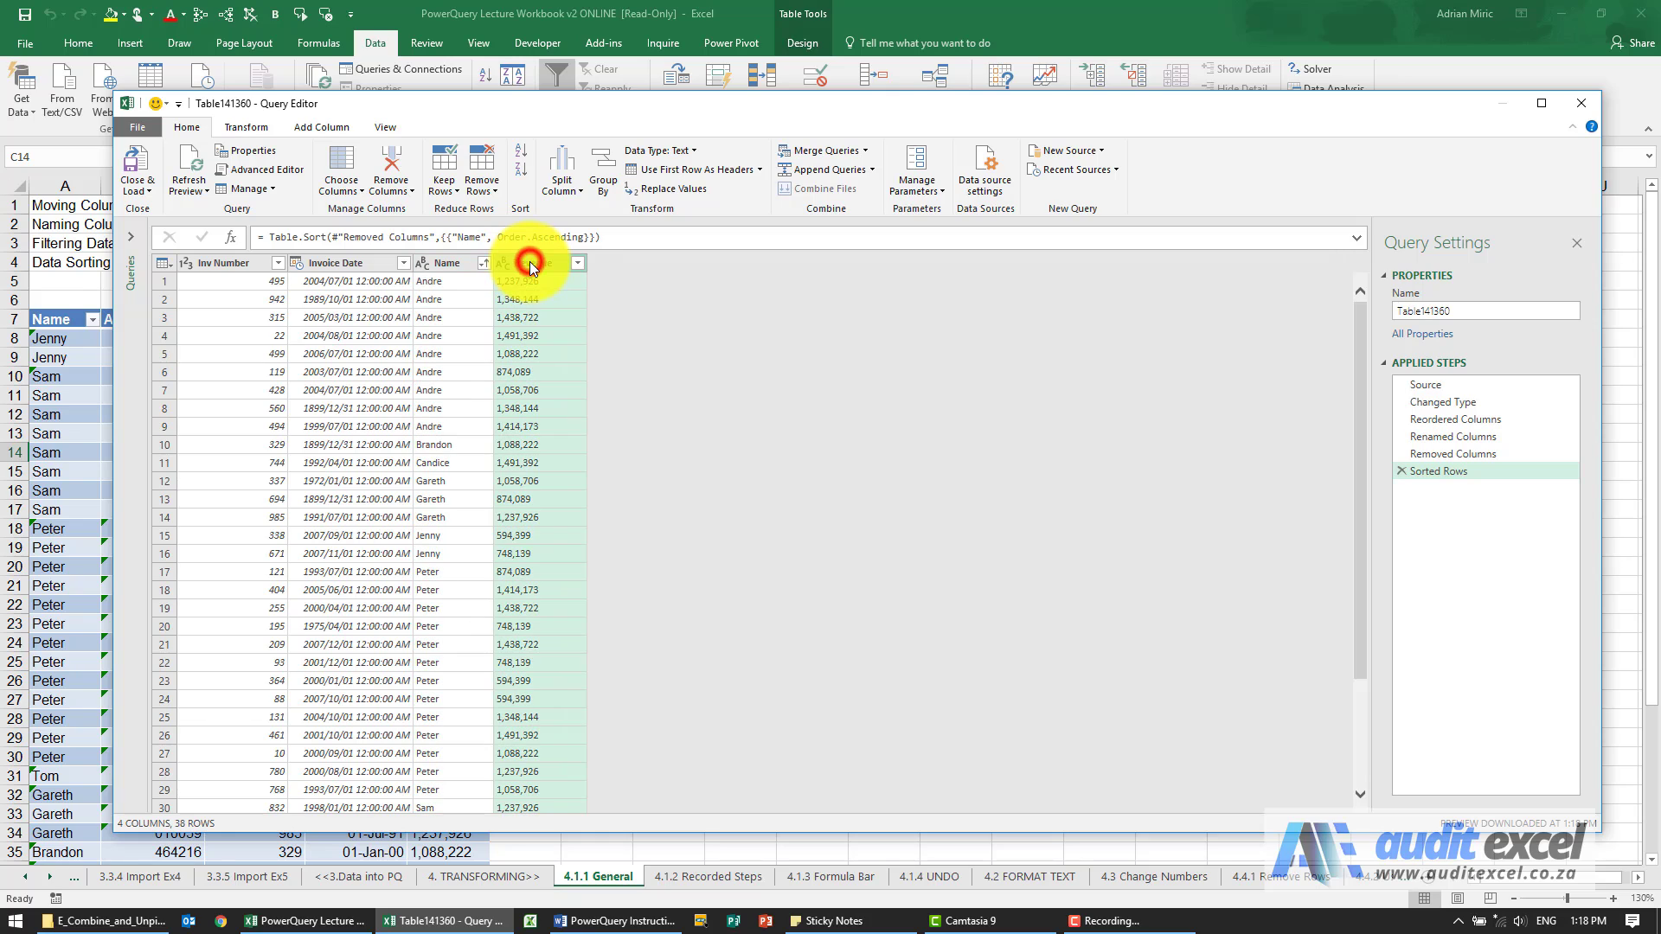
pyautogui.click(521, 174)
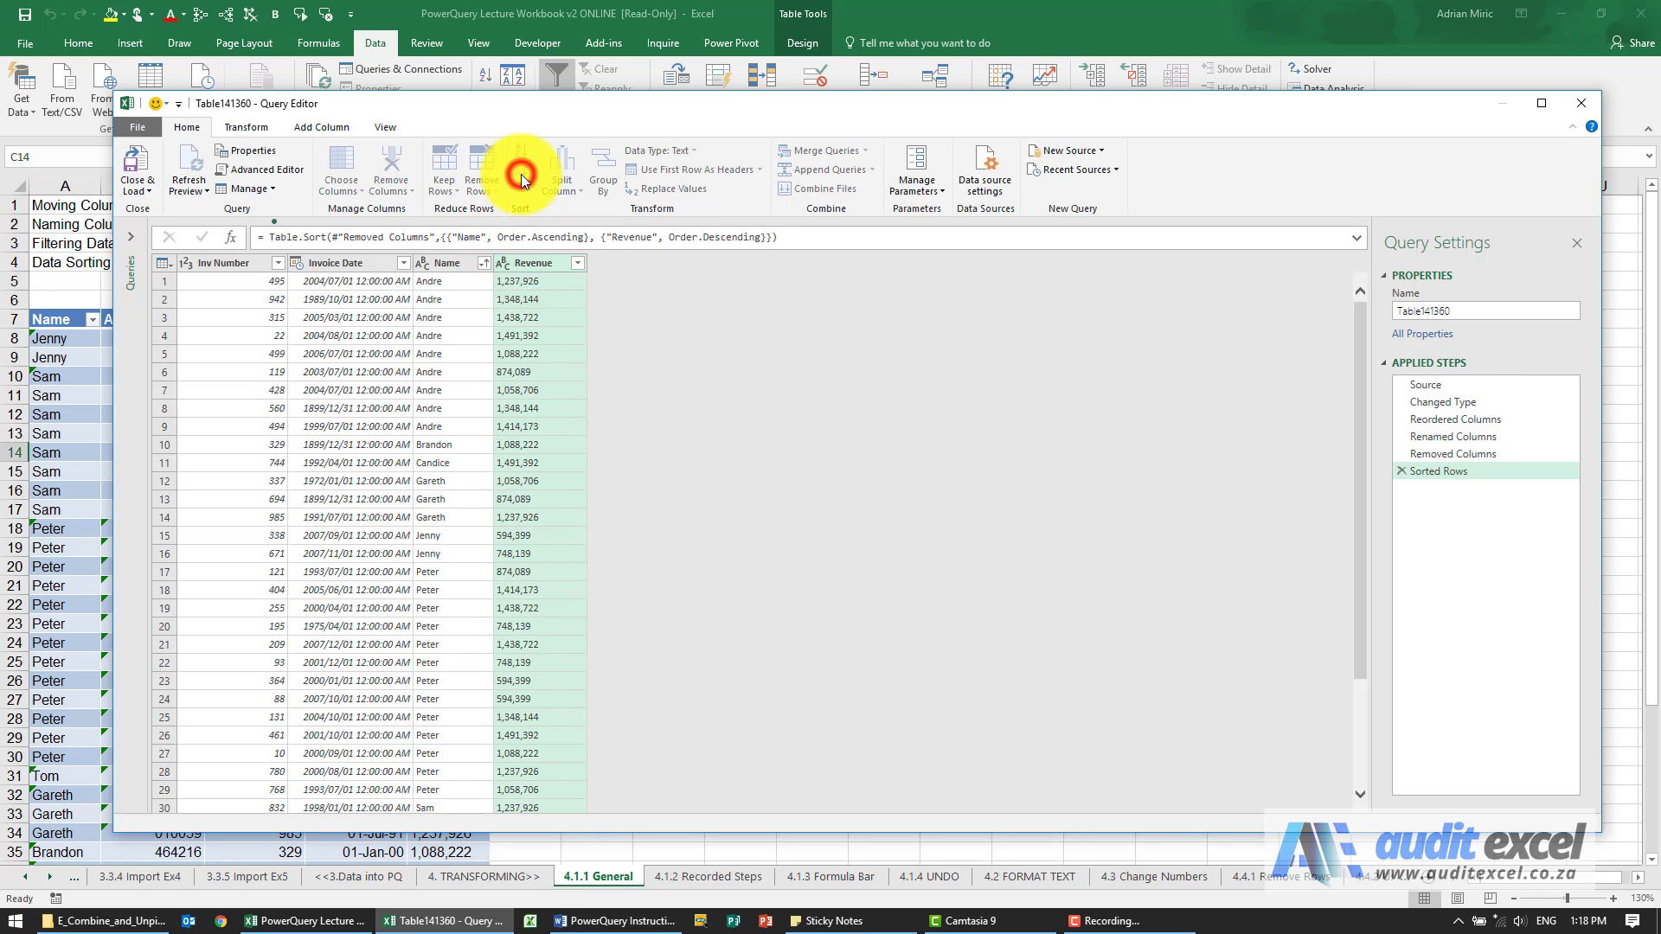